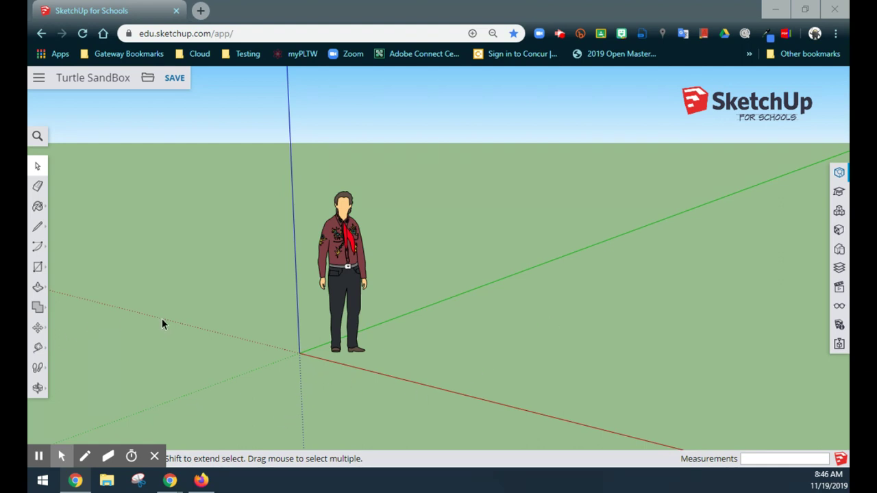
Step: Switch to the top view and draw a 24-sided circle with radius 36 centred on the origin
left_click(839, 291)
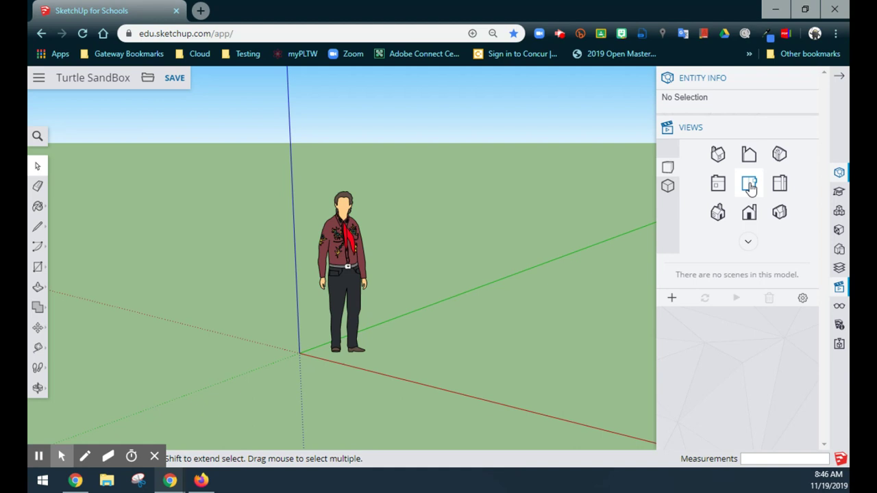
left_click(750, 185)
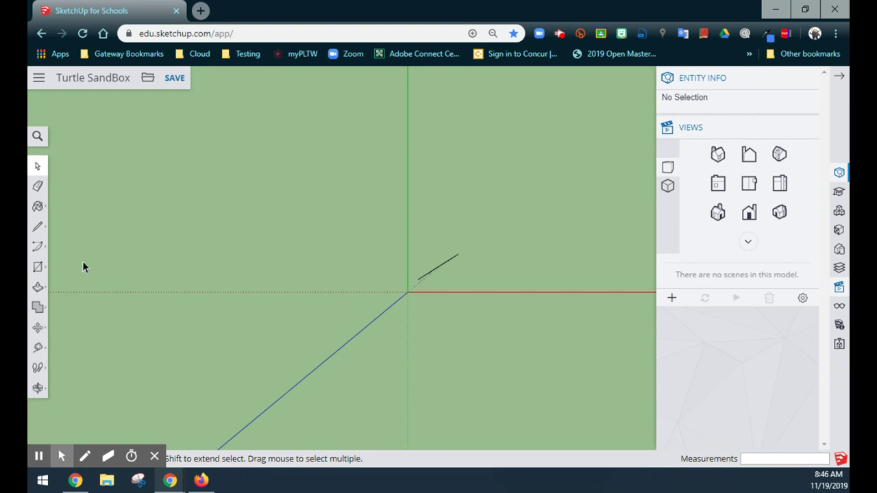
left_click(41, 267)
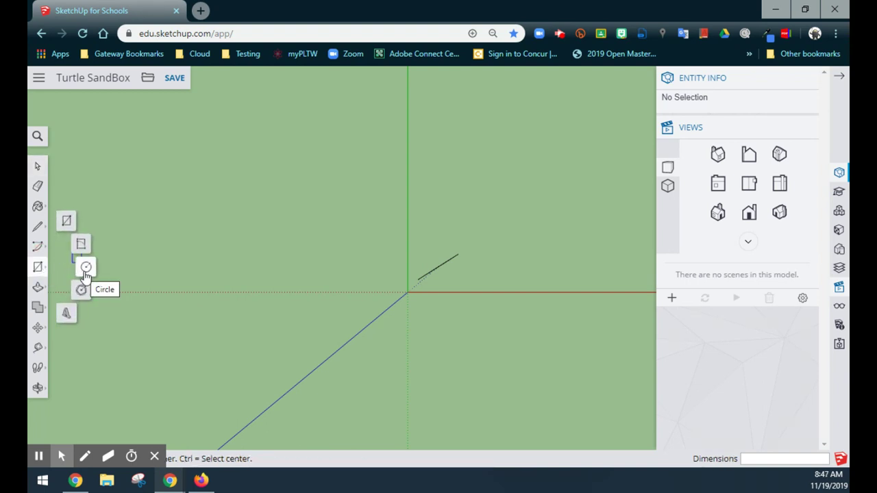
left_click(86, 274)
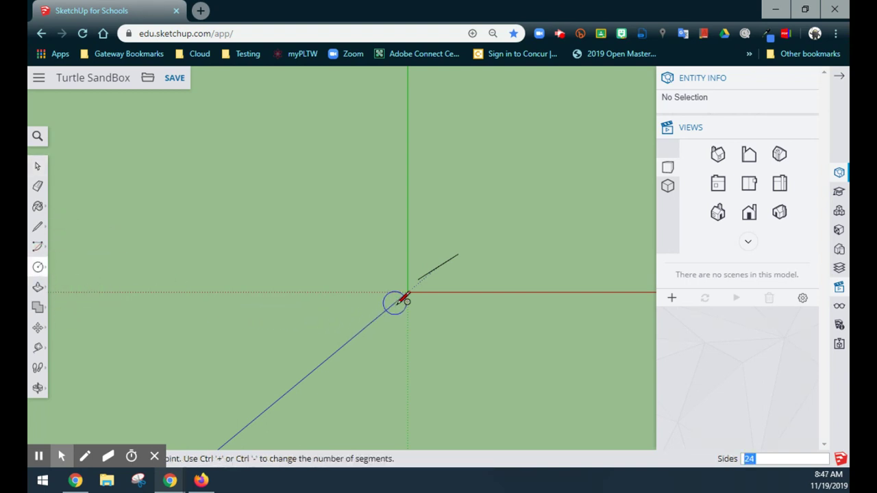
left_click(407, 292)
left_click(409, 291)
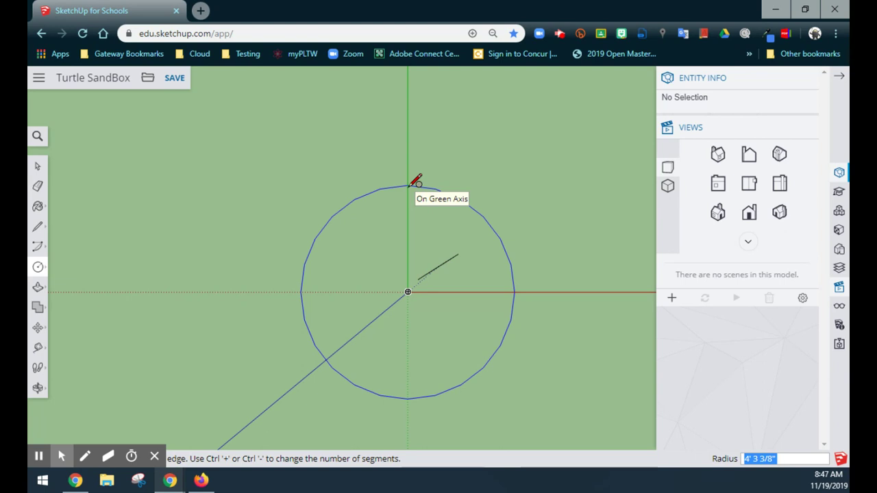
type("36")
key("Return")
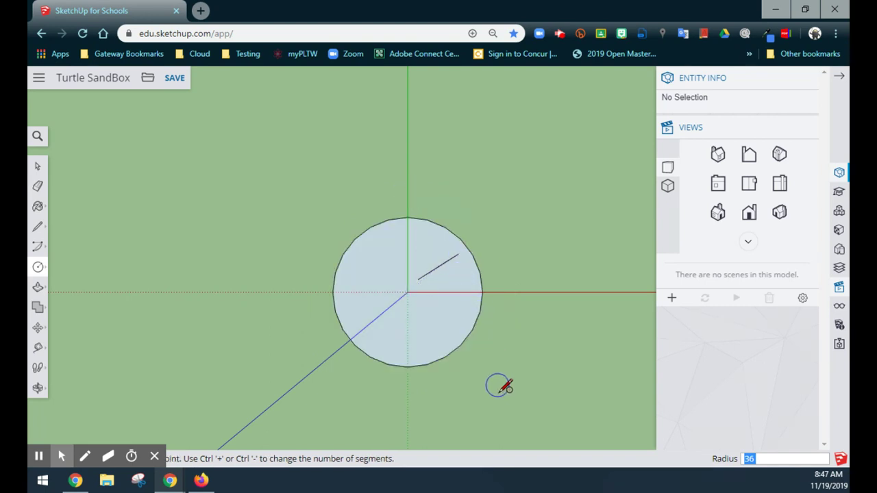
Step: Orbit to a perspective showing the standing figure and delete that figure from the model
key("w")
left_click_drag(457, 415, 434, 270)
key("c")
key("space")
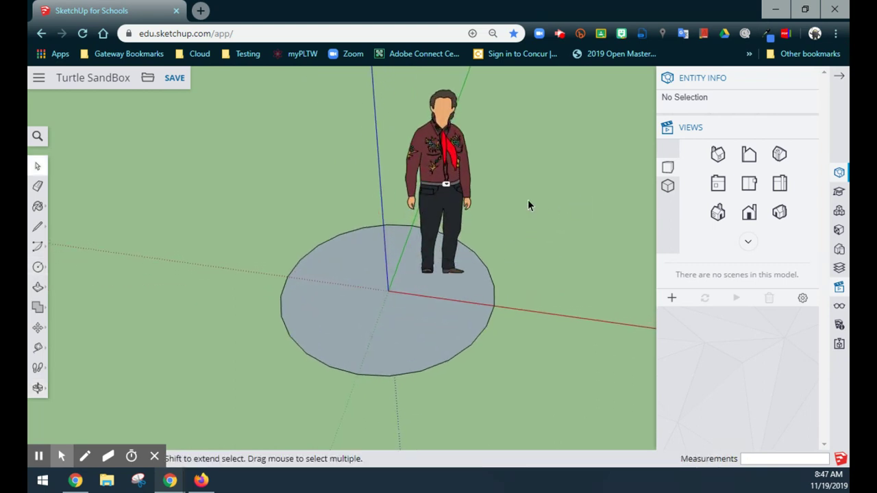
left_click(452, 173)
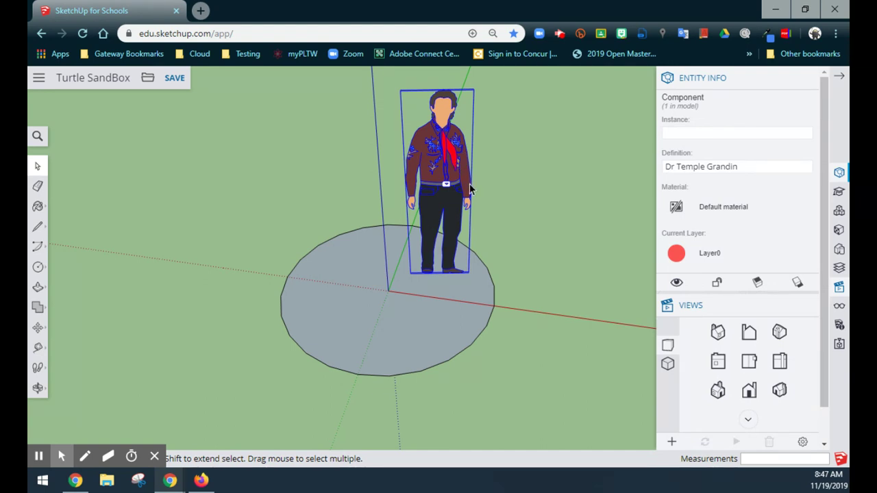
key("Delete")
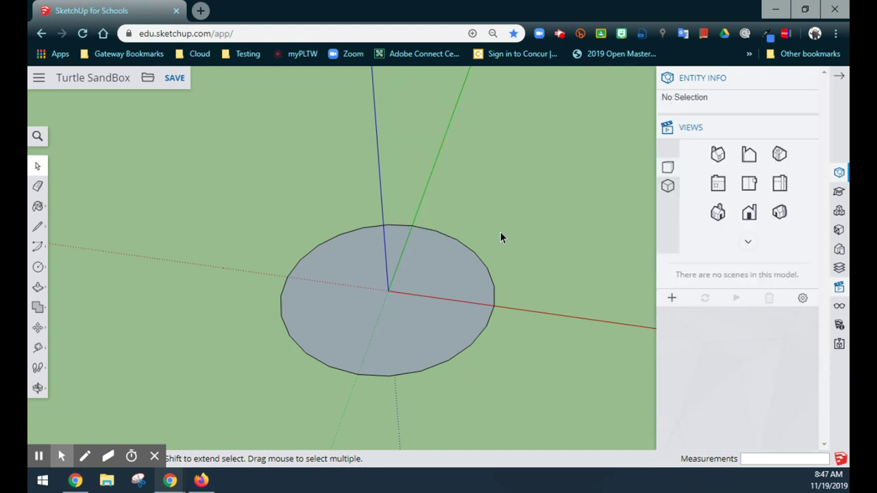
Step: From the top view, draw a circle of about 9 3/8" radius centred where the large circle meets the positive green axis
left_click(749, 182)
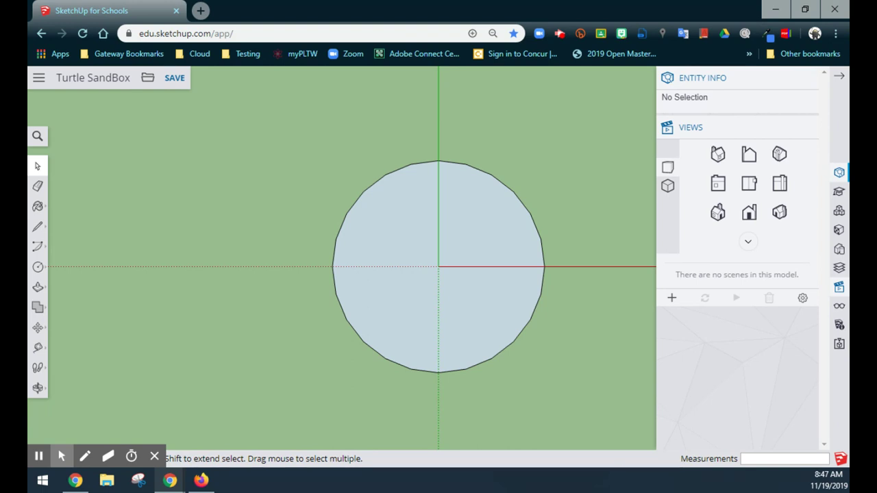
left_click(38, 266)
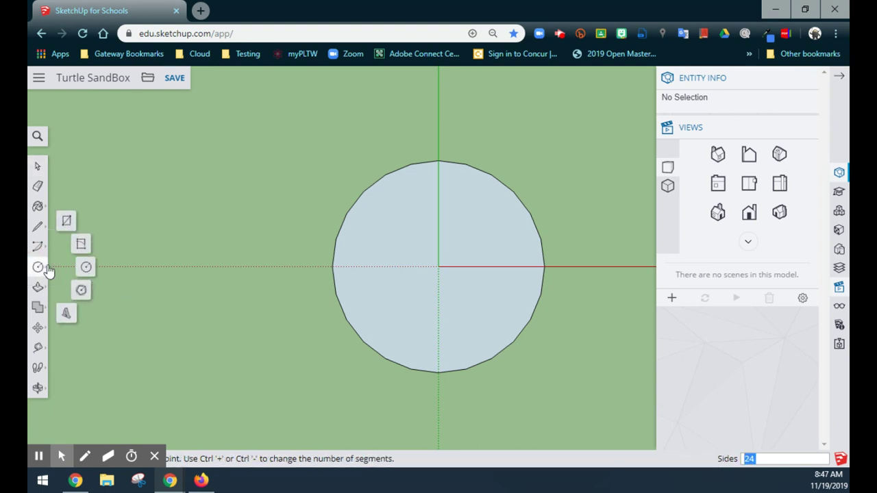
left_click(86, 266)
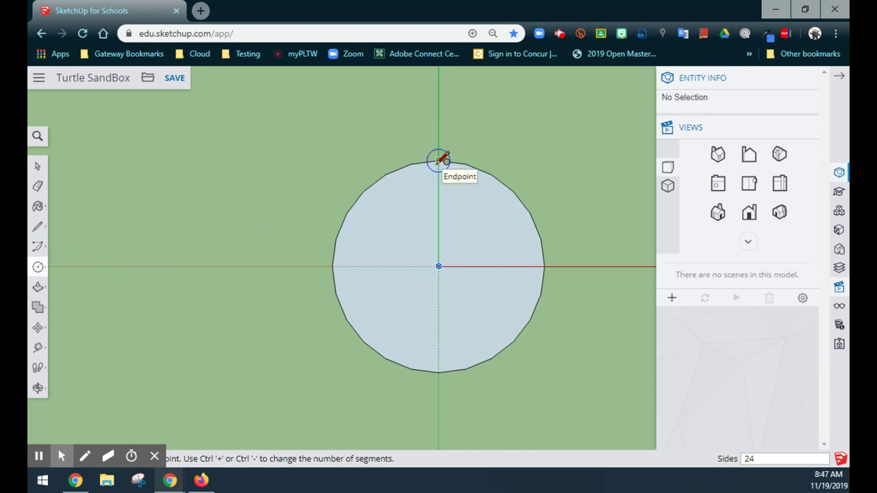
scroll(439, 160, "up", 2)
scroll(439, 159, "up", 1)
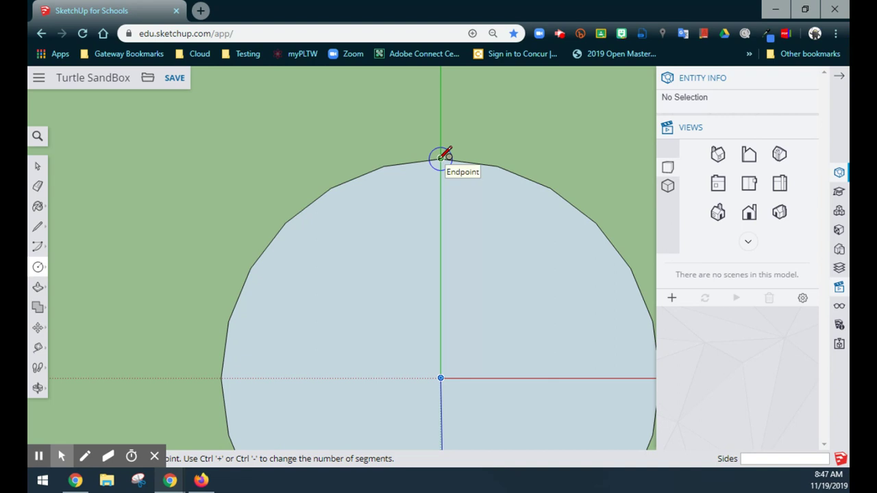
left_click(441, 157)
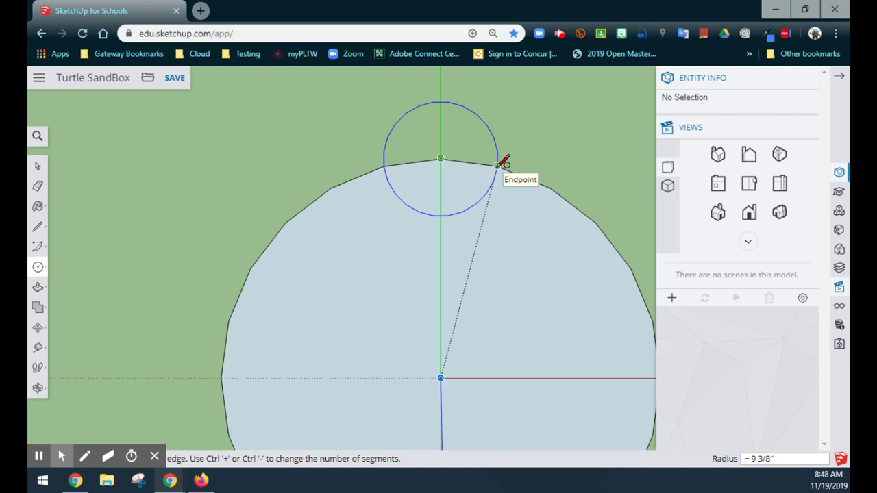
left_click(498, 166)
Step: Draw a circle of about 9 3/8" radius centred where the large circle meets the positive red axis
scroll(495, 264, "down", 5)
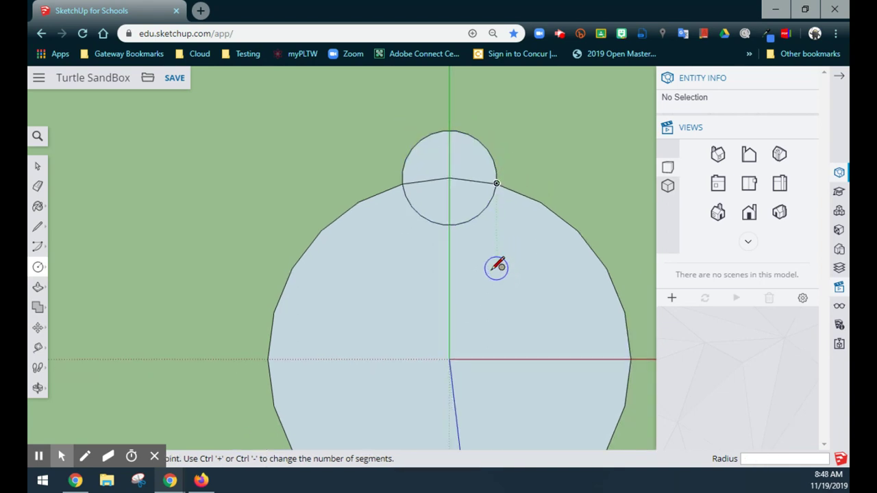
scroll(610, 375, "up", 5)
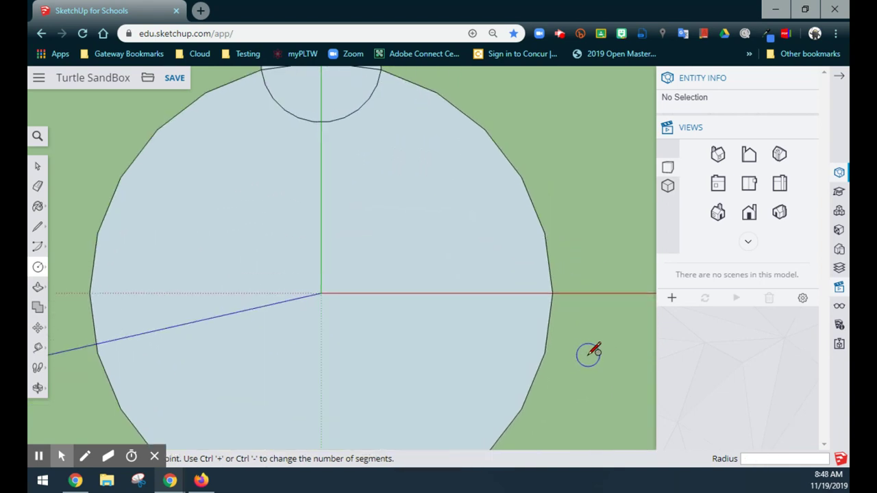
left_click(546, 278)
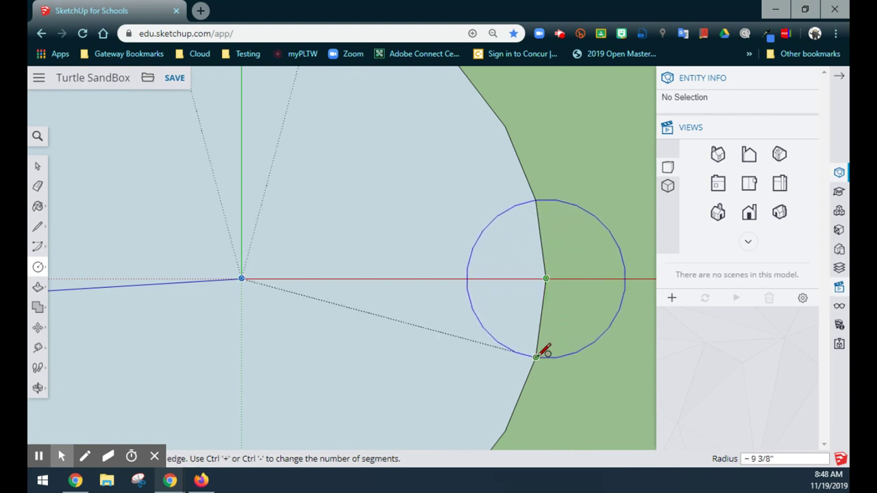
left_click(545, 352)
Step: Draw a circle of about 9 3/8" radius centred where the large circle meets the negative green axis
scroll(425, 358, "down", 5)
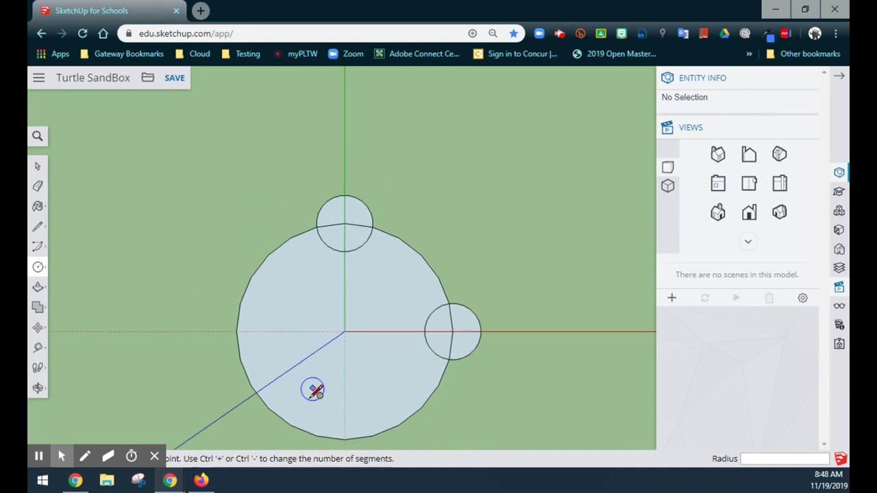
scroll(340, 433, "up", 6)
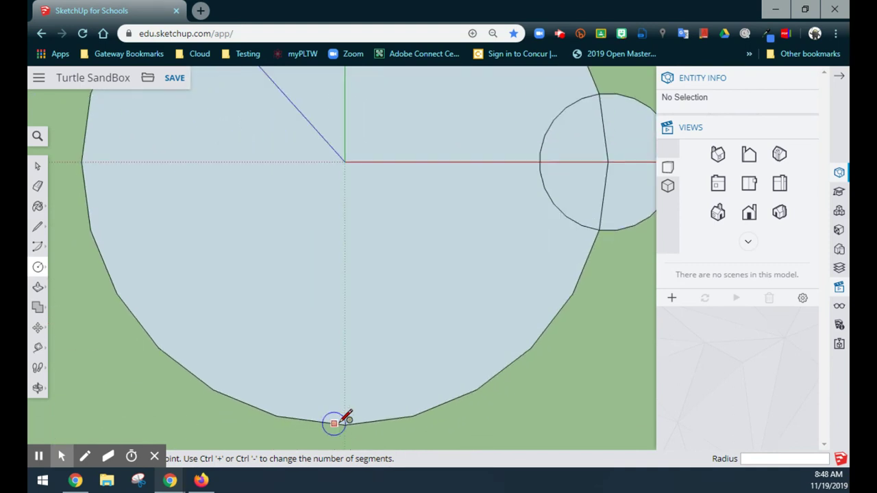
left_click(345, 423)
left_click(280, 411)
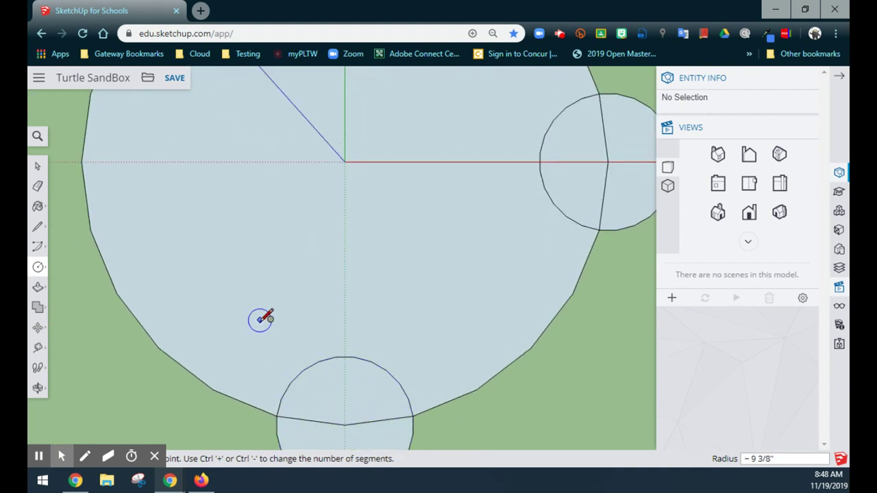
Step: Draw a circle of about 9 3/8" radius centred where the large circle meets the negative red axis
scroll(206, 264, "down", 2)
scroll(206, 263, "down", 2)
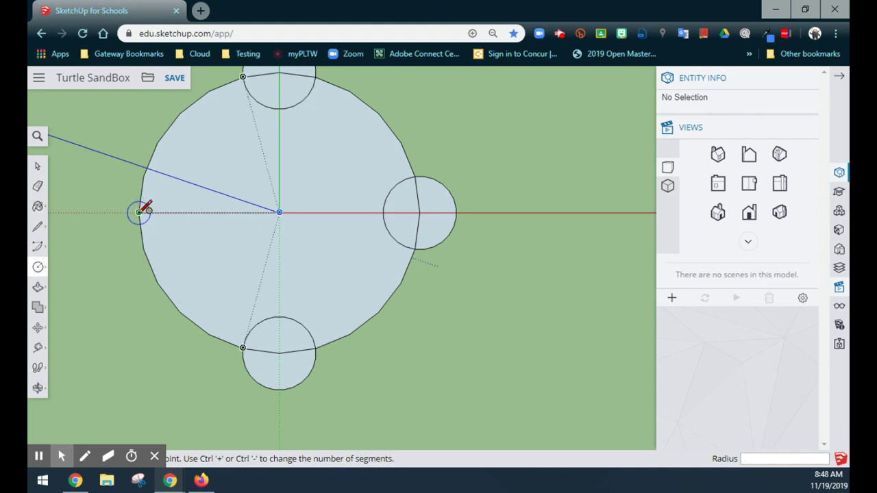
left_click(139, 213)
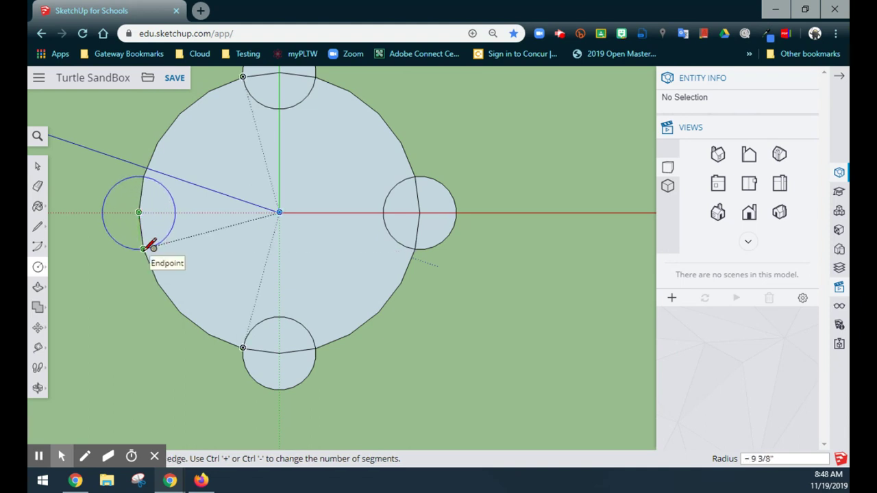
left_click(146, 248)
Step: Draw a circle of about 1' 6 5/8" radius centred on the large circle's endpoint midway between the negative red and positive green axes
scroll(358, 303, "up", 1)
scroll(358, 304, "down", 4)
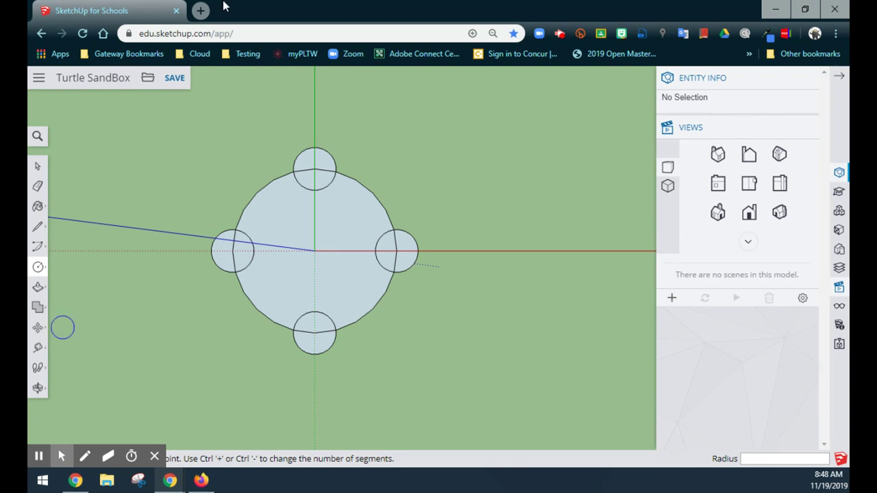
scroll(247, 184, "up", 4)
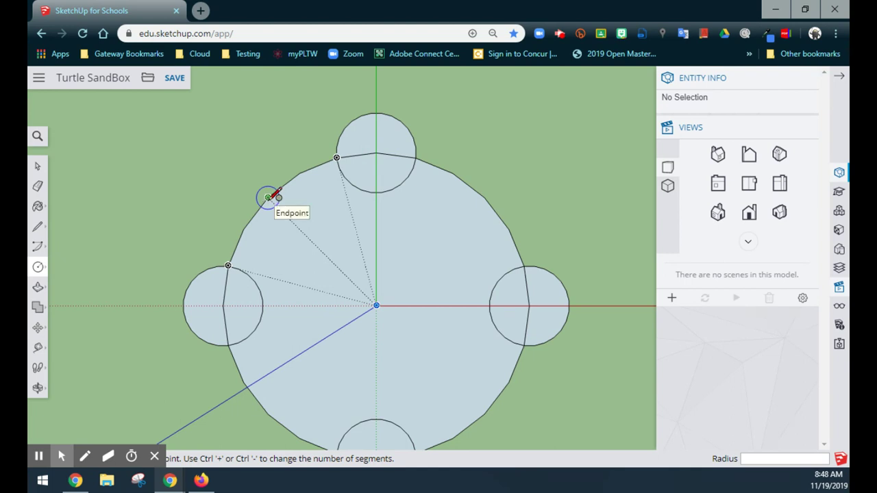
left_click(268, 198)
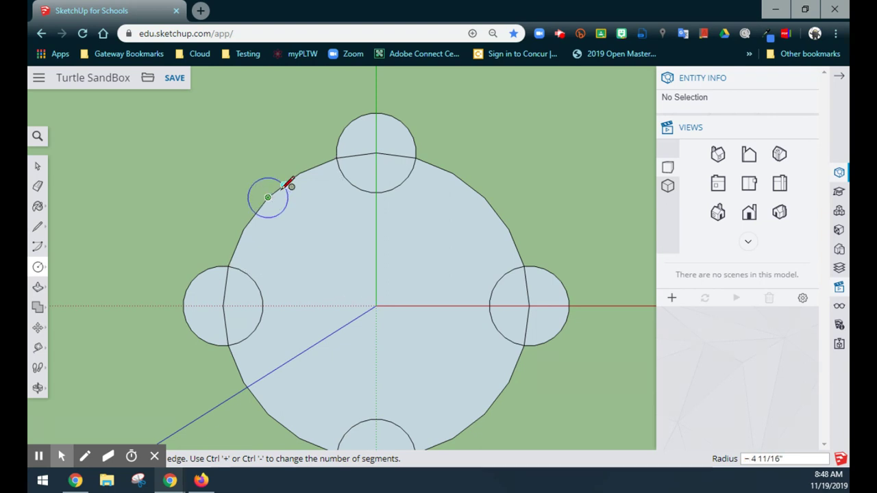
left_click(336, 158)
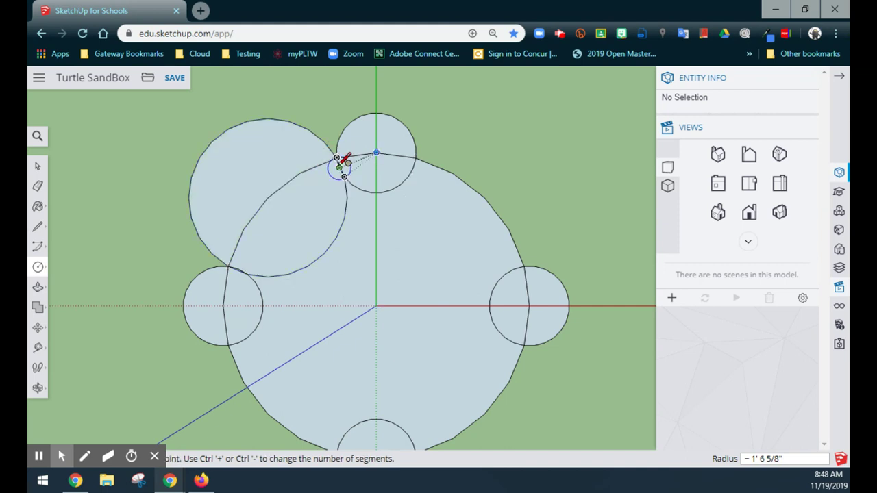
Step: Erase the short overlapping segments where the medium circle crosses its two neighbouring small circles
scroll(339, 164, "up", 5)
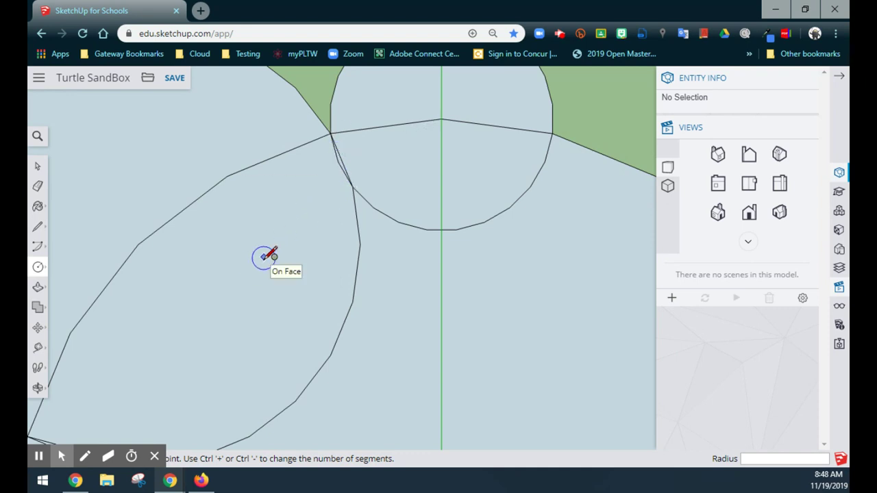
left_click(39, 186)
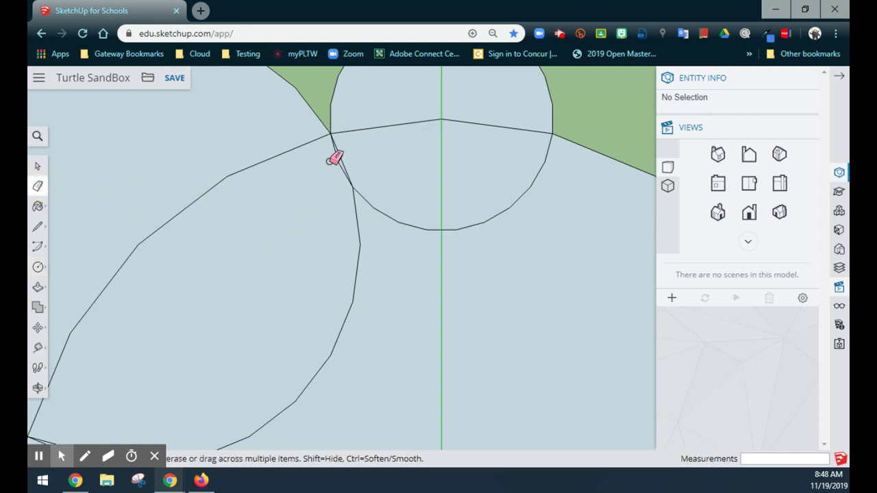
left_click(338, 159)
scroll(342, 249, "down", 5)
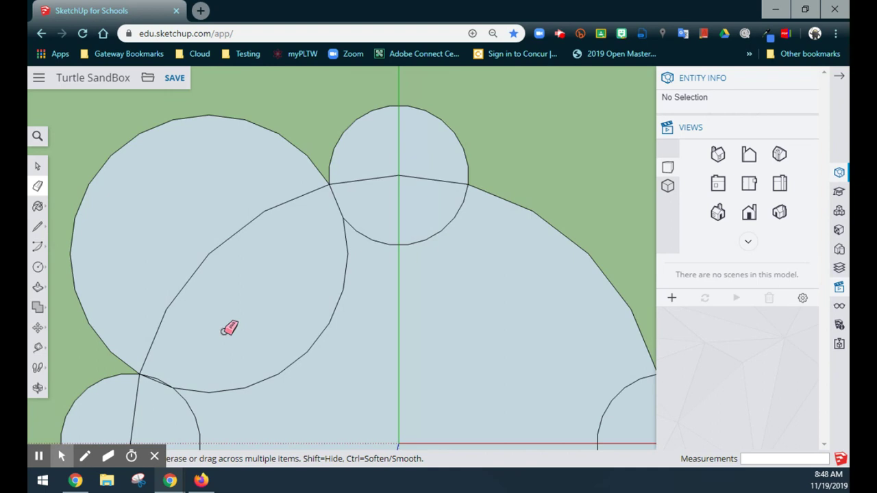
scroll(180, 403, "up", 8)
left_click(176, 320)
scroll(285, 285, "down", 6)
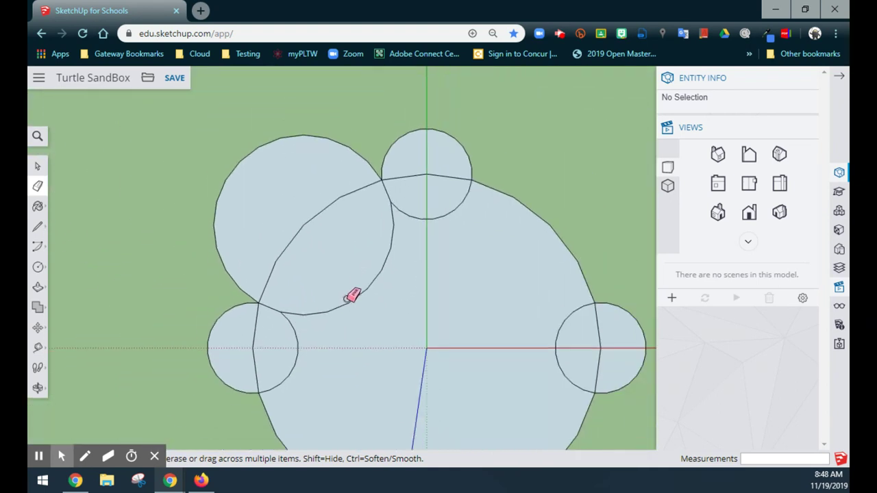
Step: Erase the arcs of the four small leg circles that lie inside the large body circle
scroll(436, 391, "up", 2)
scroll(429, 391, "up", 2)
scroll(425, 397, "down", 2)
scroll(425, 396, "up", 1)
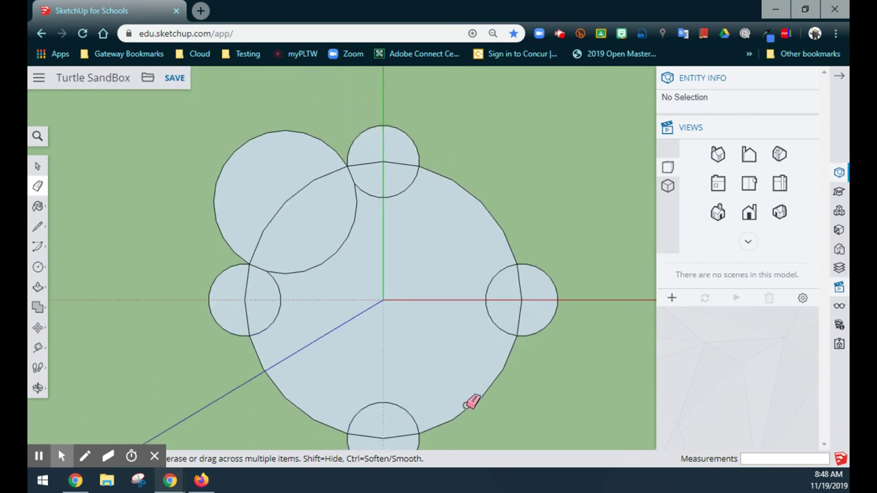
key("h")
left_click_drag(522, 423, 519, 366)
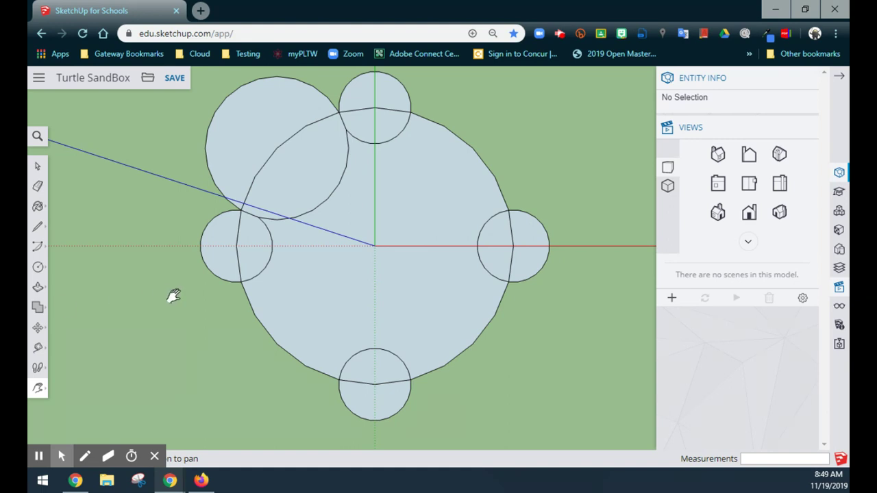
left_click(37, 185)
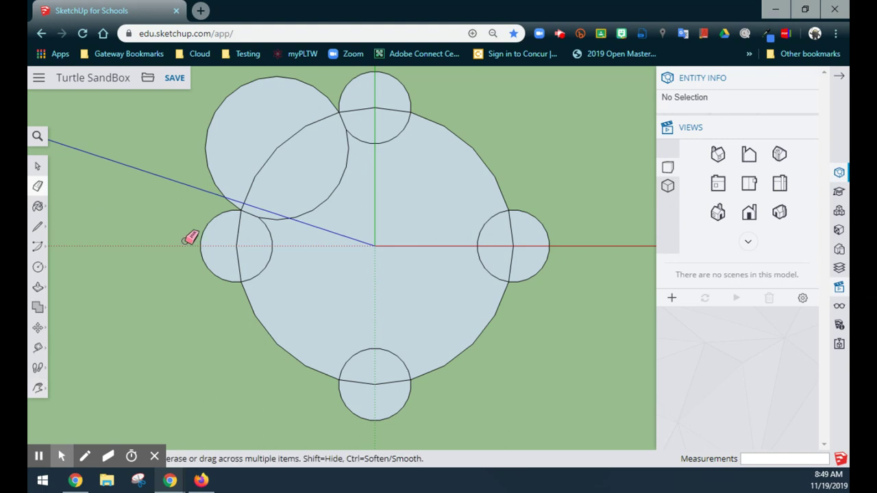
left_click(272, 245)
left_click(394, 138)
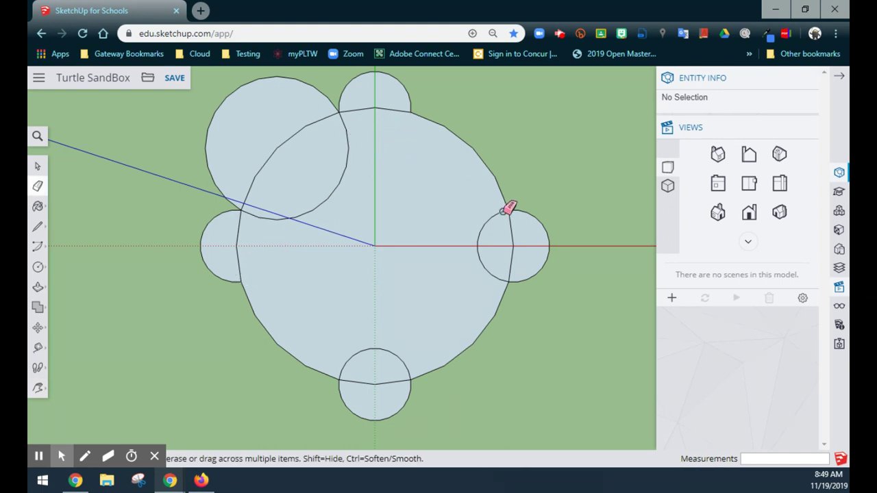
left_click(493, 217)
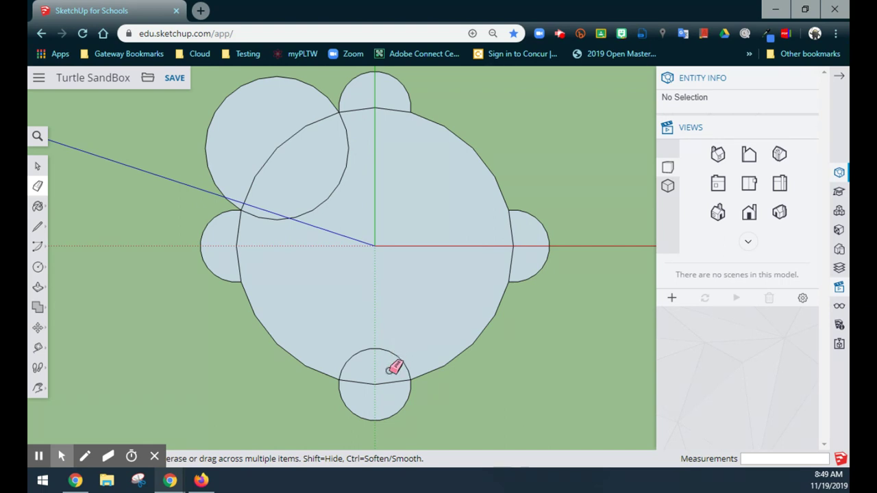
left_click(398, 355)
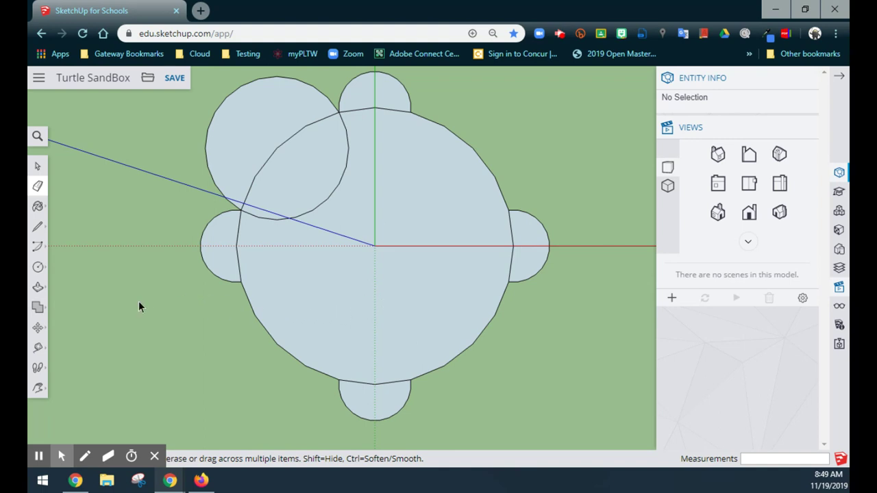
key("space")
Step: Offset the outline of the main body face inward by 6"
left_click(39, 287)
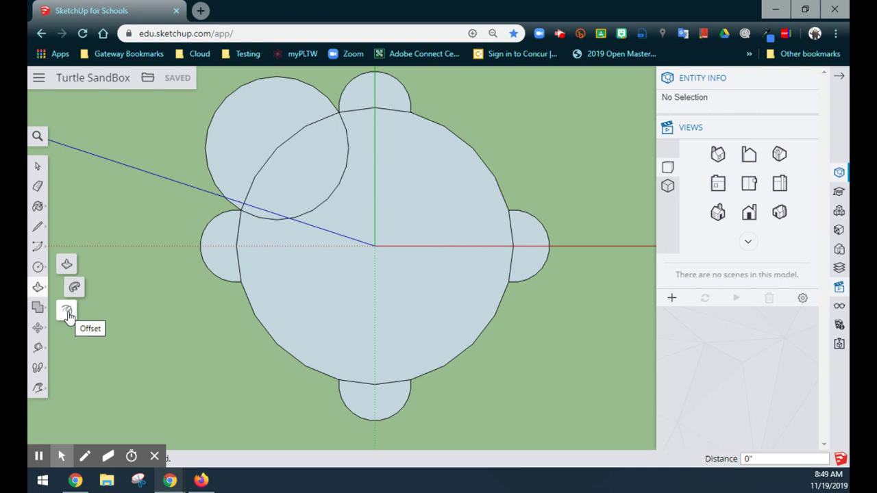
left_click(67, 312)
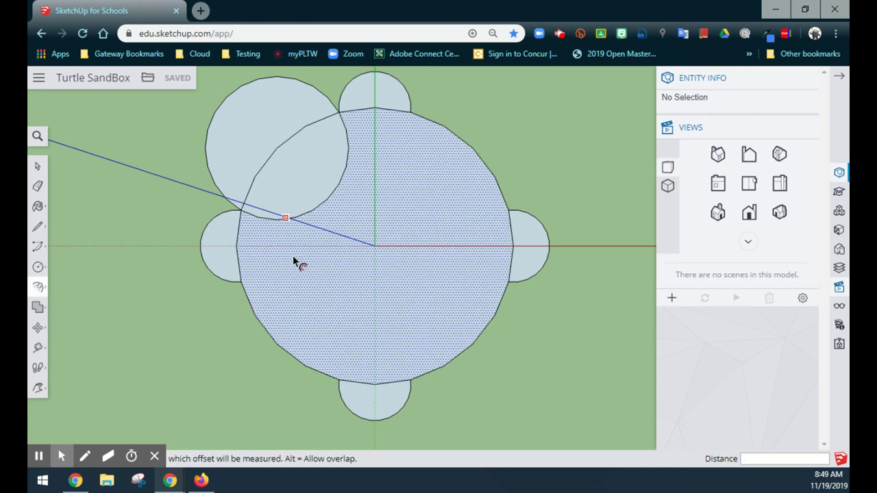
left_click(271, 254)
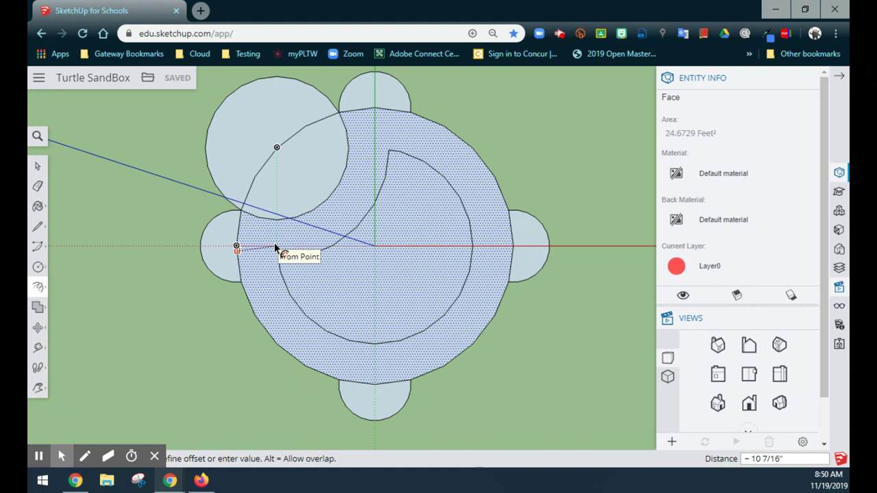
type("6")
key("Return")
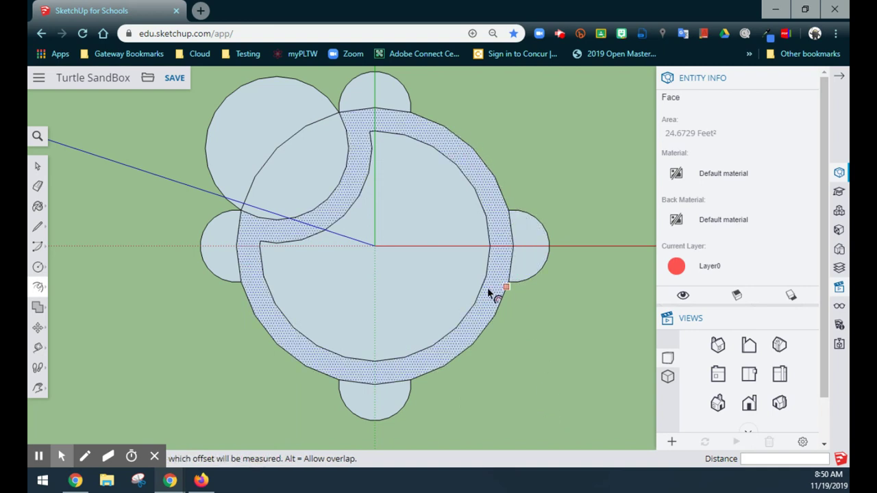
Step: Erase the body circle's arcs separating the four legs from the rim and the arc crossing the head circle
mouse_move(84, 432)
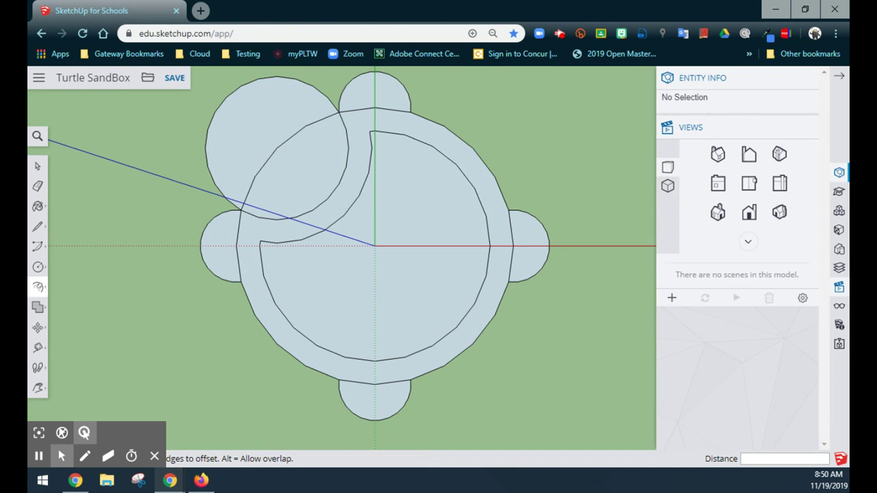
left_click(38, 186)
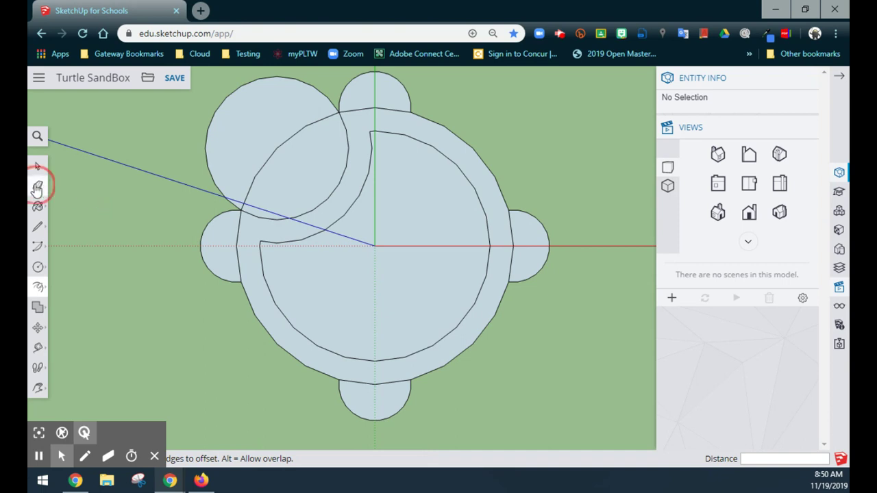
left_click(239, 228)
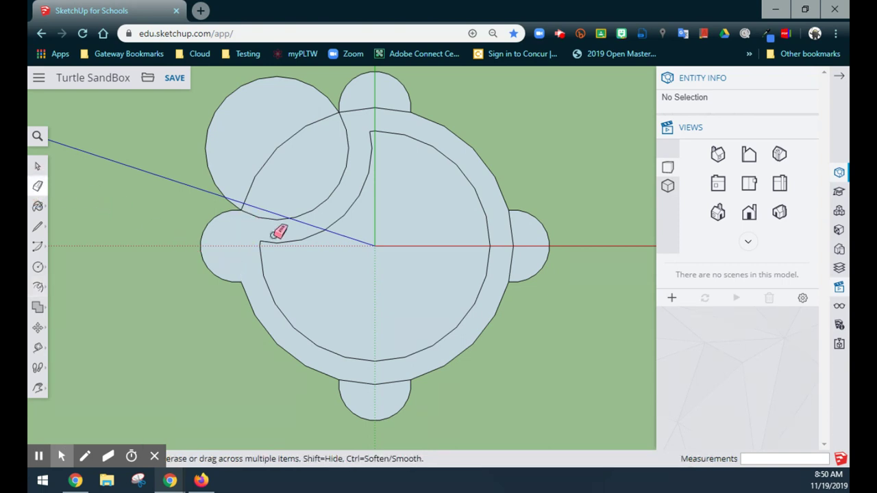
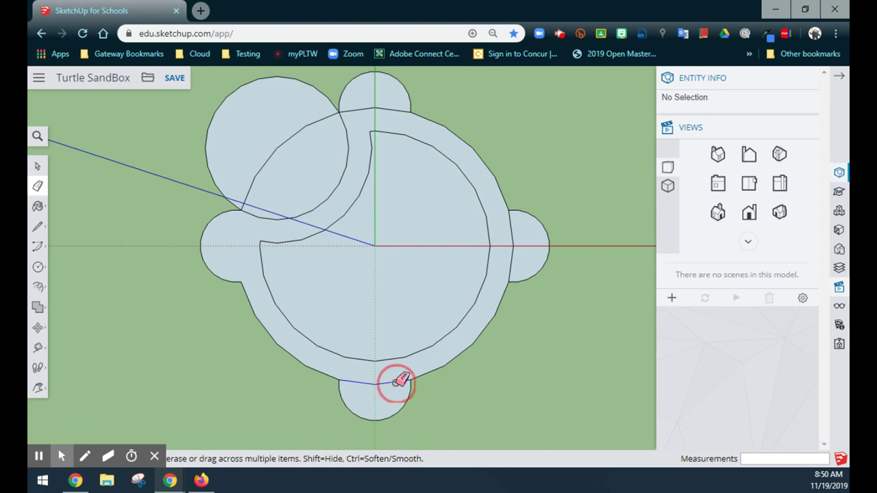
left_click(511, 255)
left_click(392, 103)
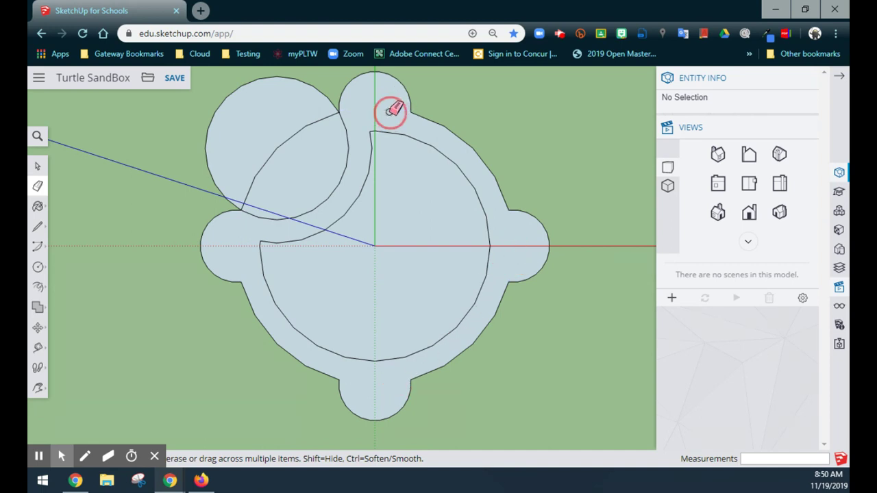
left_click(285, 143)
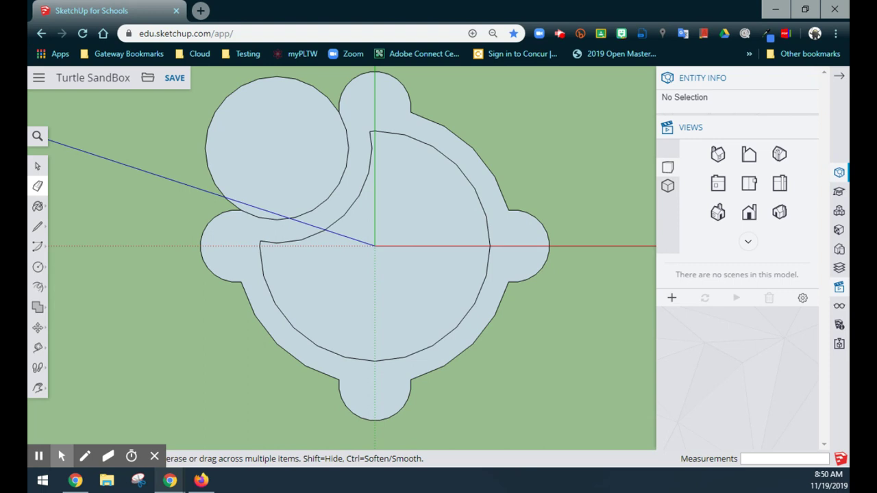
Step: Push/Pull the rim with its four legs up 12" and raise the head circle level with the rim's top
middle_click_drag(505, 388, 537, 172)
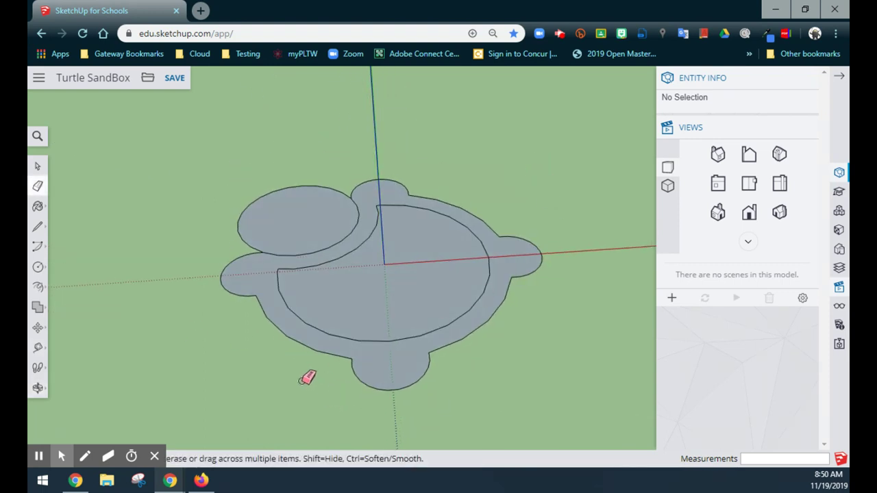
key("space")
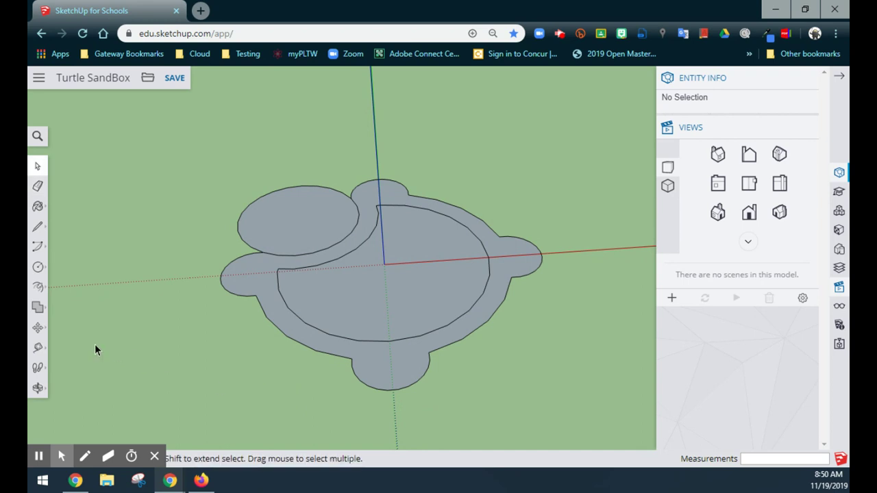
left_click(38, 287)
left_click(64, 265)
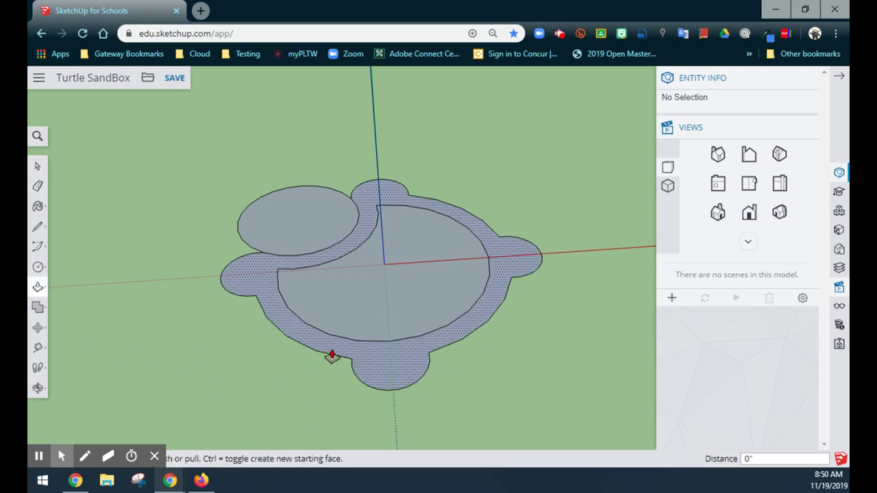
left_click(386, 361)
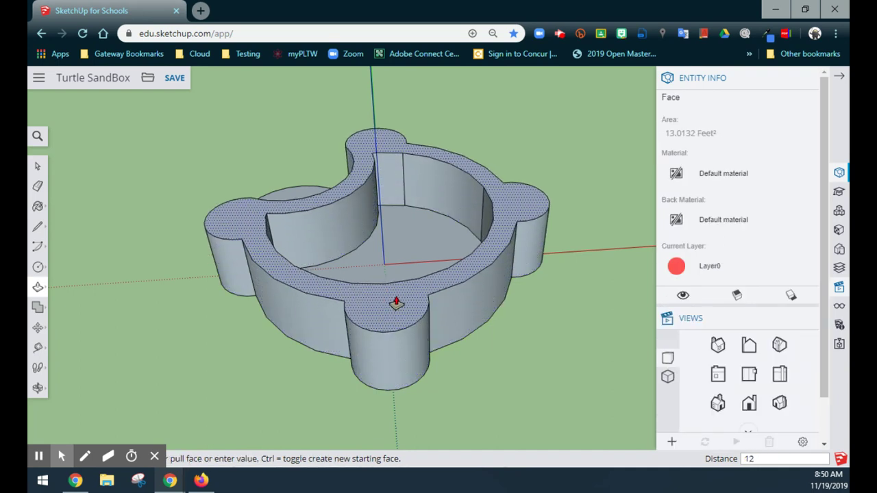
key("Return")
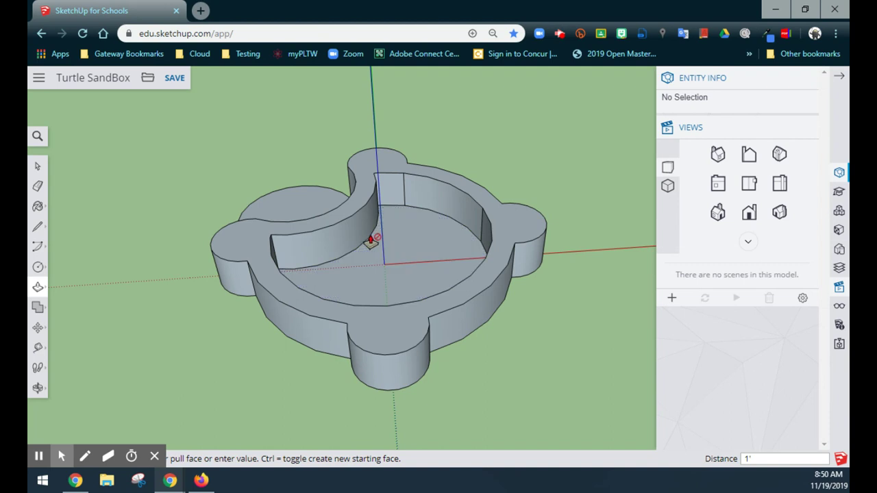
left_click(315, 206)
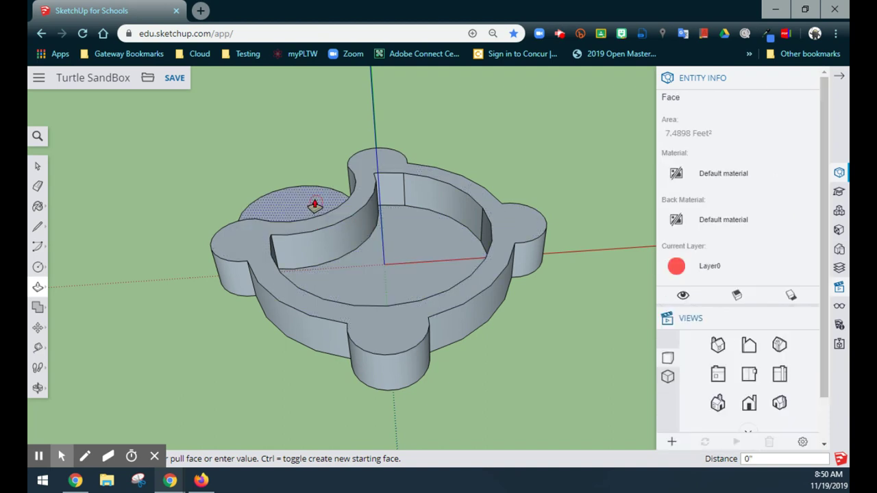
left_click(370, 161)
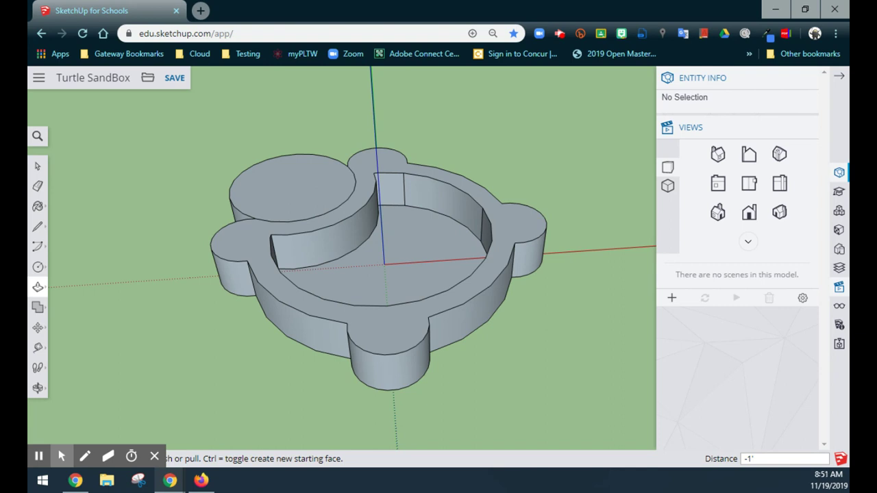
Step: Push/Pull the sandbox's inner floor up 6"
left_click(390, 289)
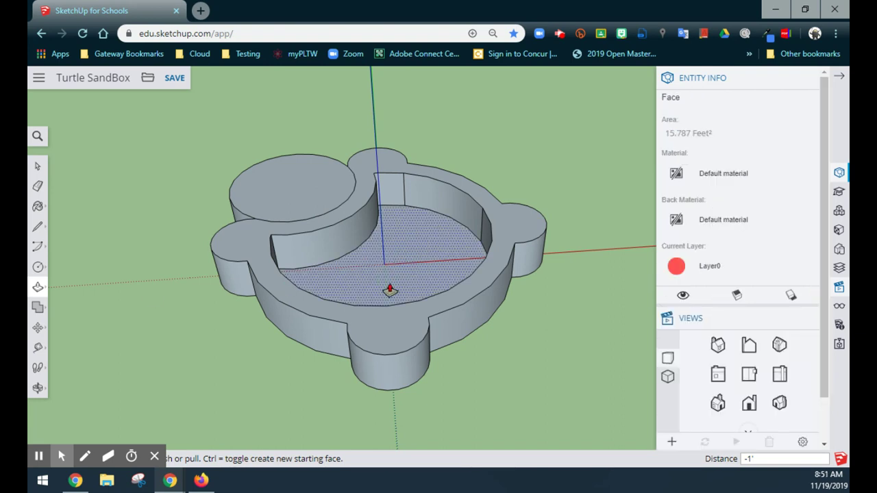
left_click(422, 268)
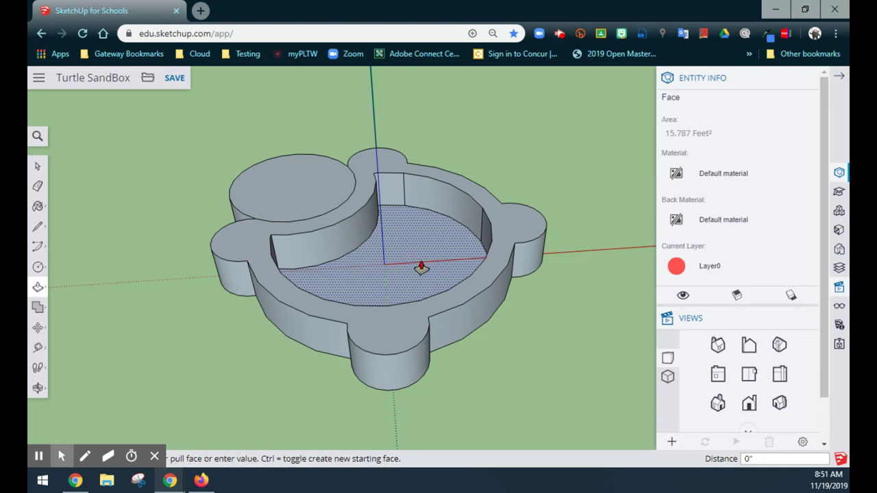
type("6")
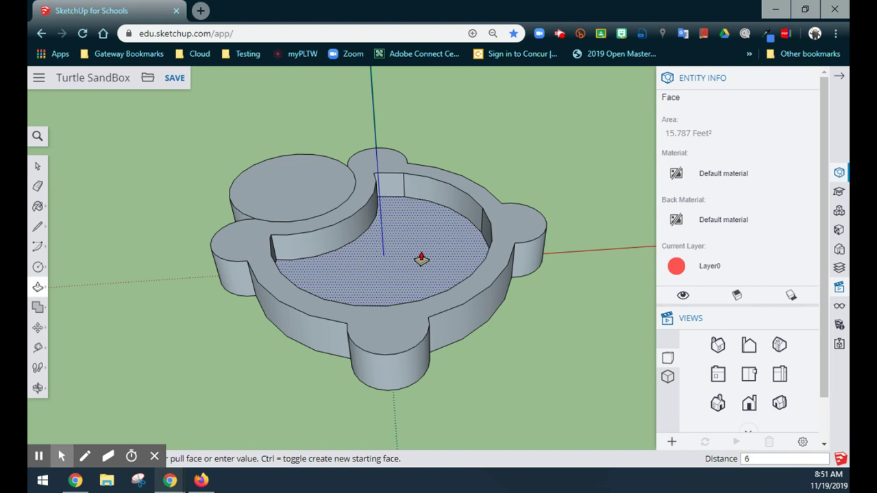
type("\"")
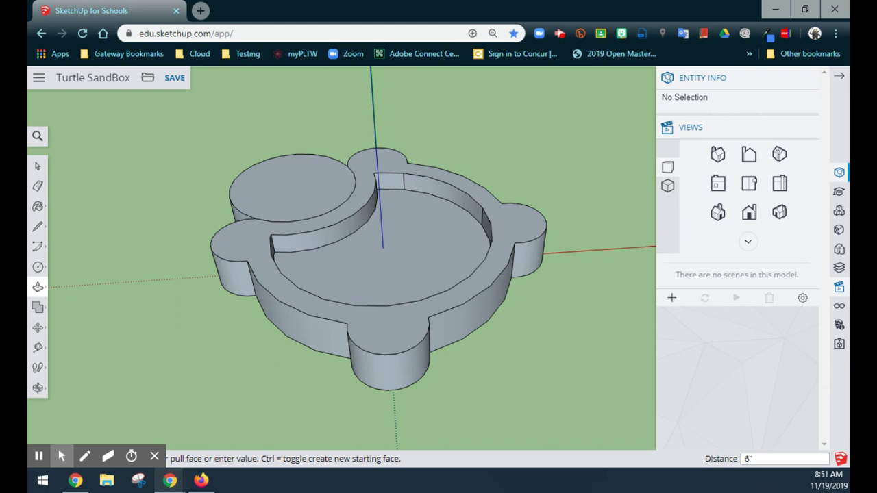
Step: Select the entire turtle body and paint it medium yellow-green from the Colors material collection, then clear the selection
key("space")
triple_click(267, 289)
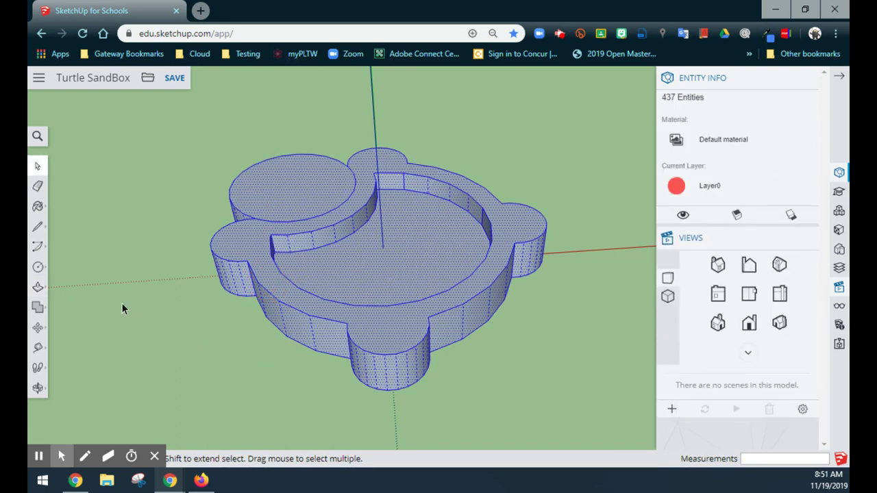
left_click(38, 205)
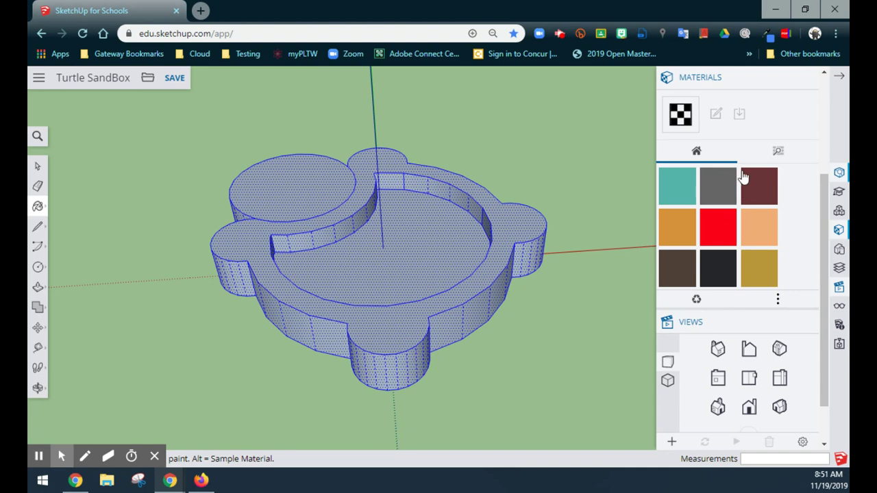
left_click(779, 154)
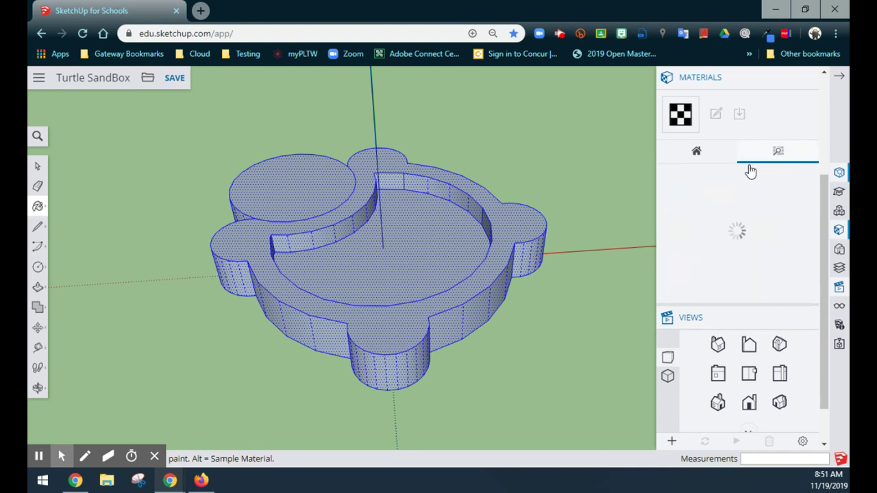
left_click(704, 310)
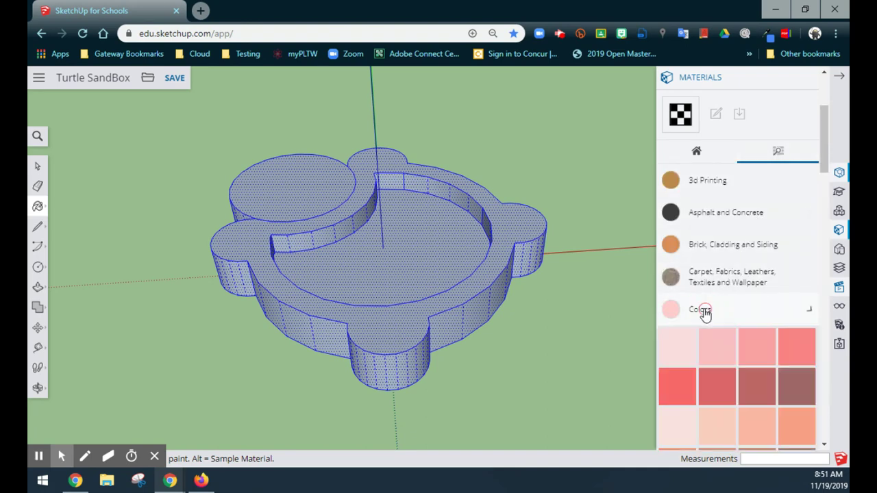
scroll(726, 404, "down", 6)
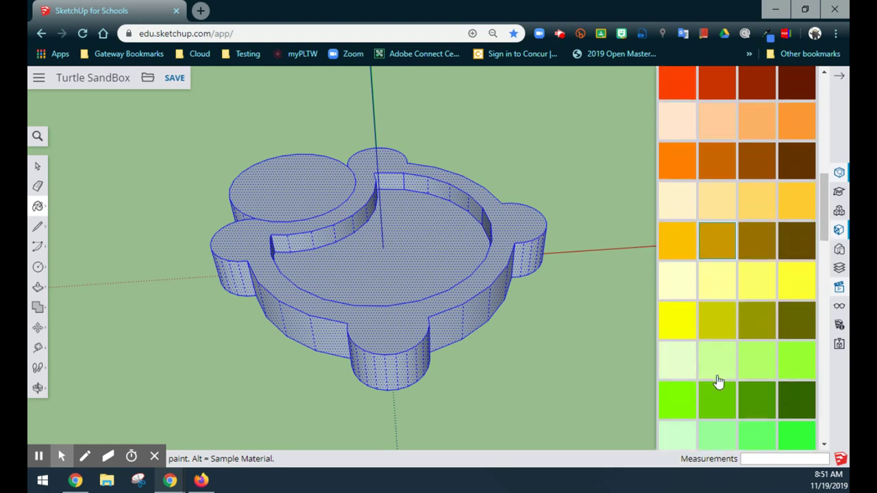
left_click(718, 282)
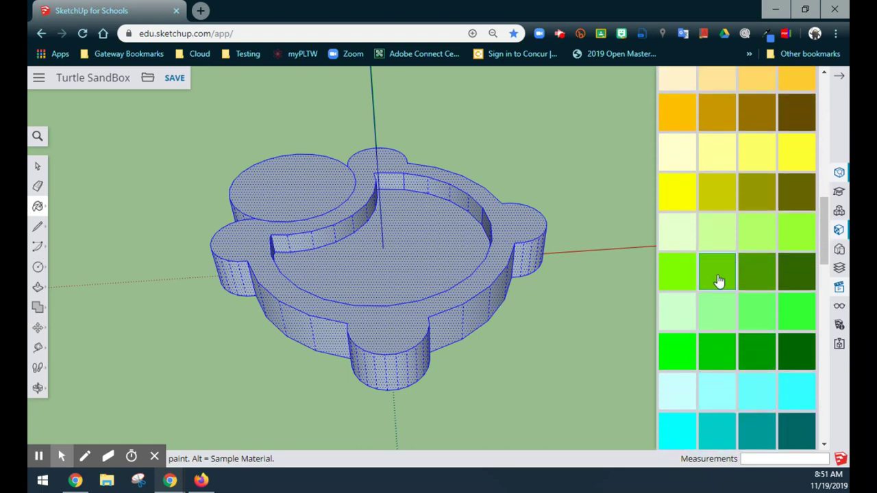
left_click(493, 274)
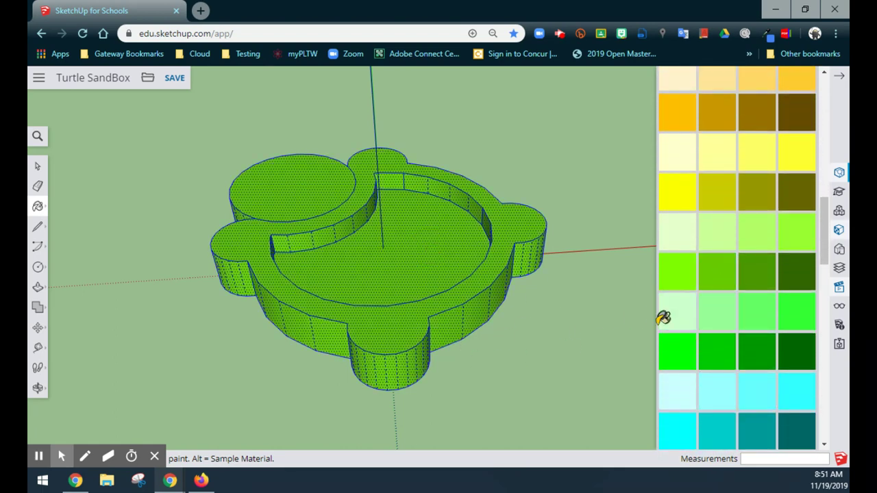
key("space")
left_click(583, 330)
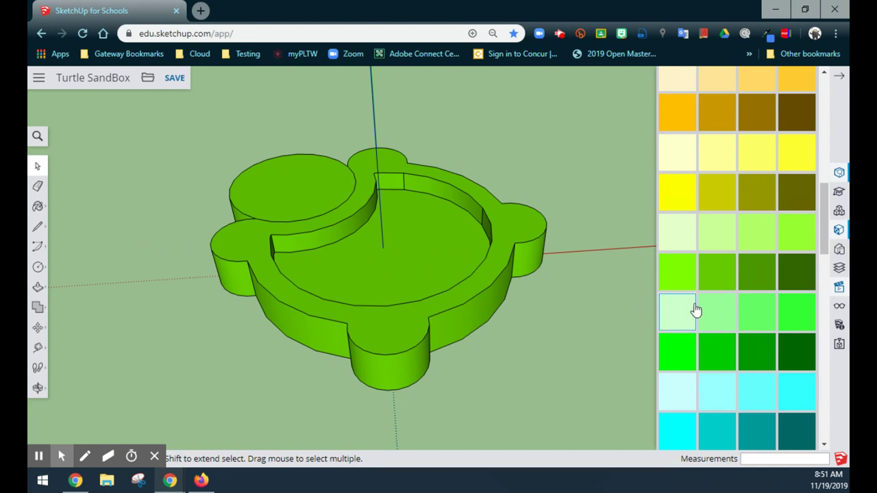
Step: Paint the sandbox's inner floor with Groundcover Sand Raked from the Landscaping, Fencing and Vegetation materials
scroll(727, 308, "up", 5)
scroll(728, 308, "up", 5)
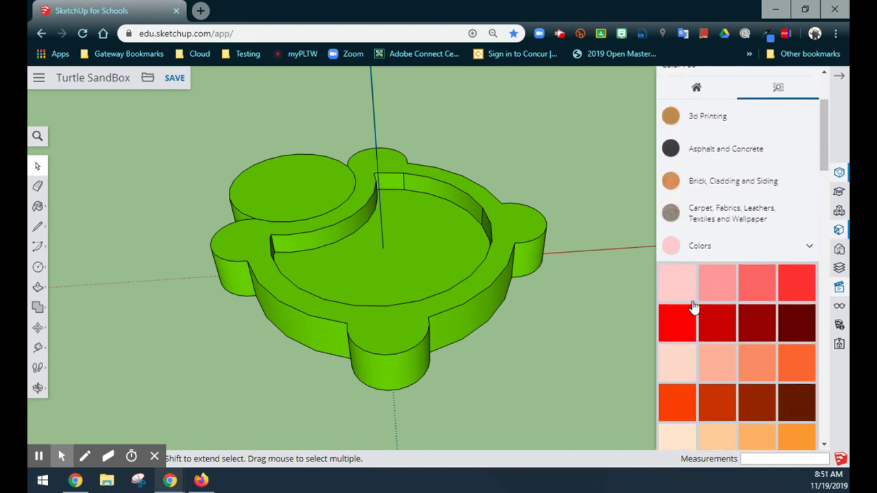
left_click(809, 248)
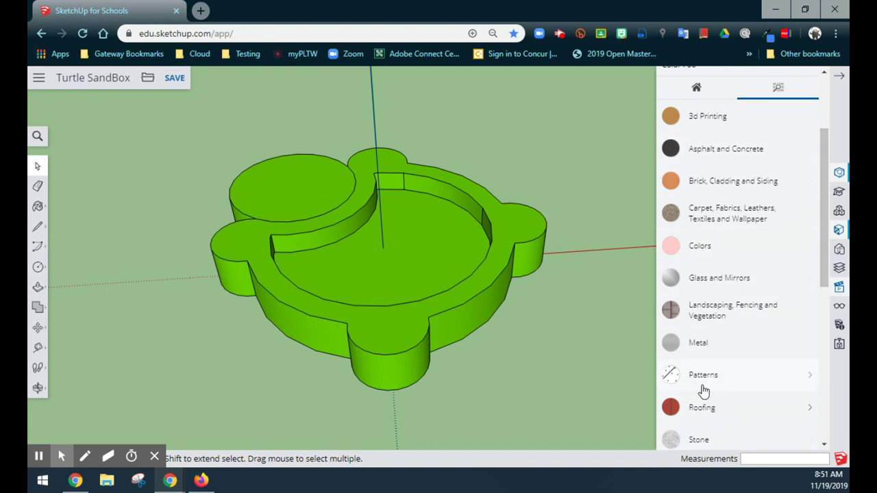
scroll(719, 395, "down", 1)
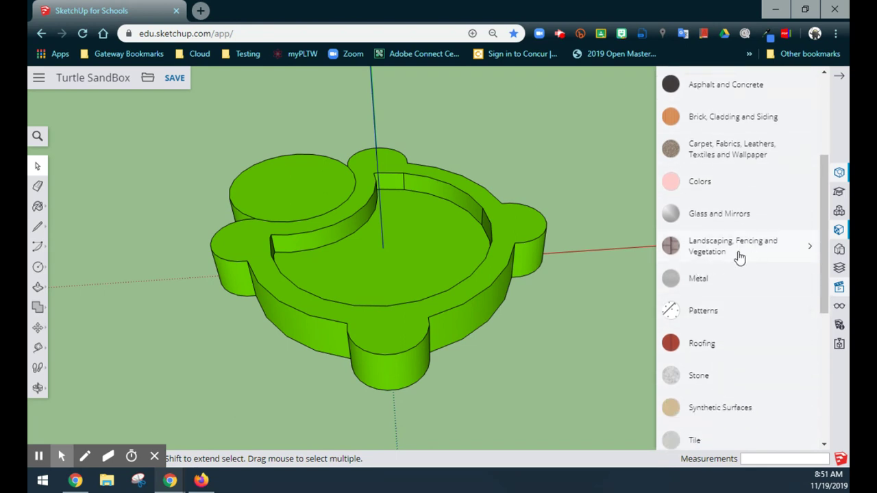
left_click(784, 248)
scroll(744, 361, "down", 2)
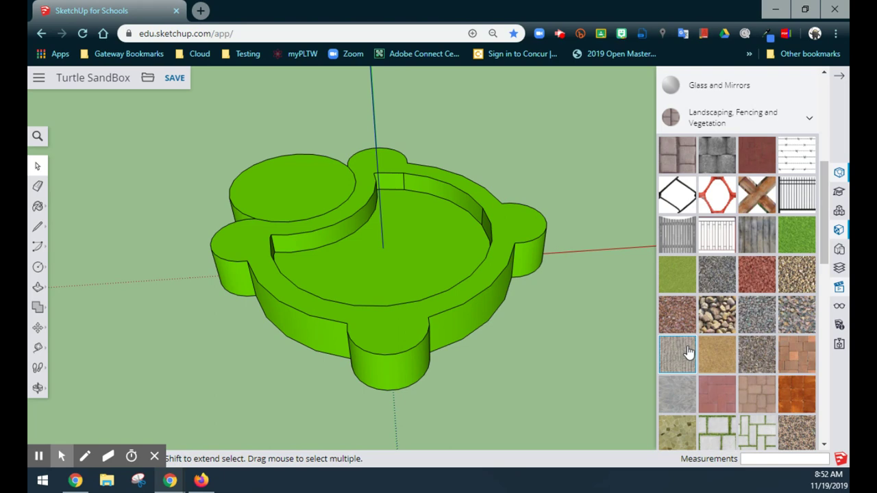
left_click(688, 354)
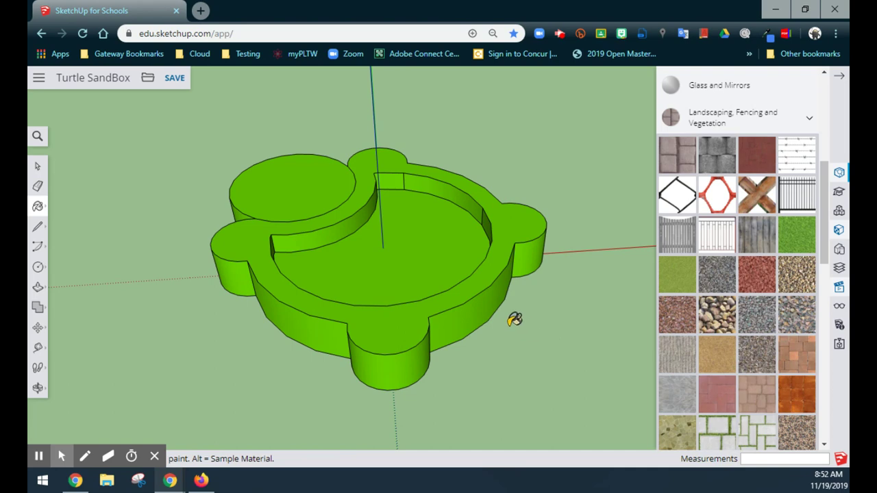
left_click(374, 254)
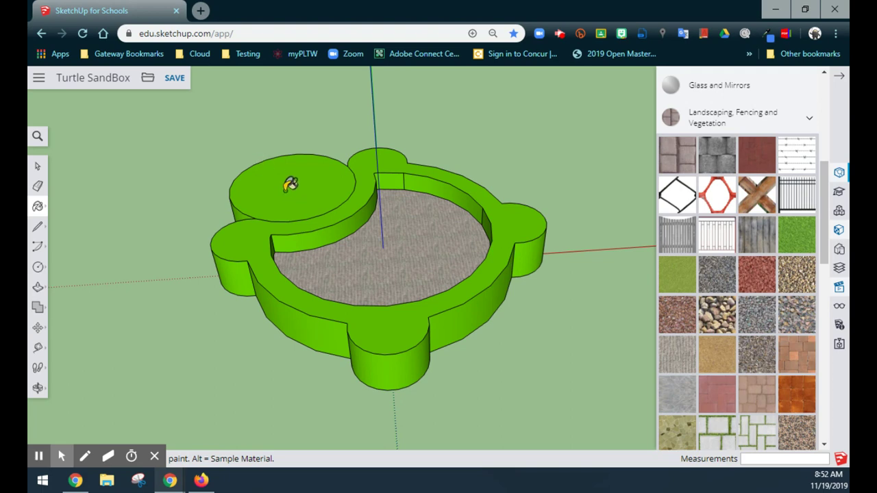
left_click(808, 122)
left_click(839, 85)
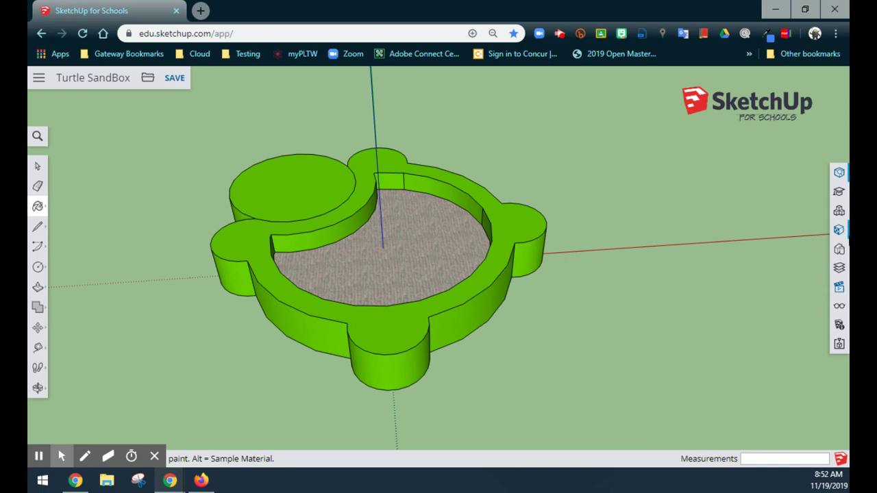
Step: Search the 3D Warehouse components for "Beachball"
left_click(841, 213)
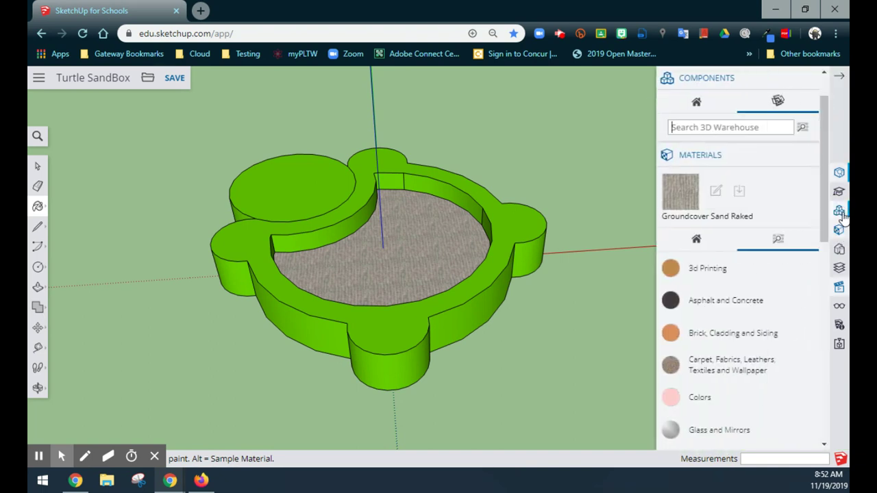
scroll(775, 180, "down", 1)
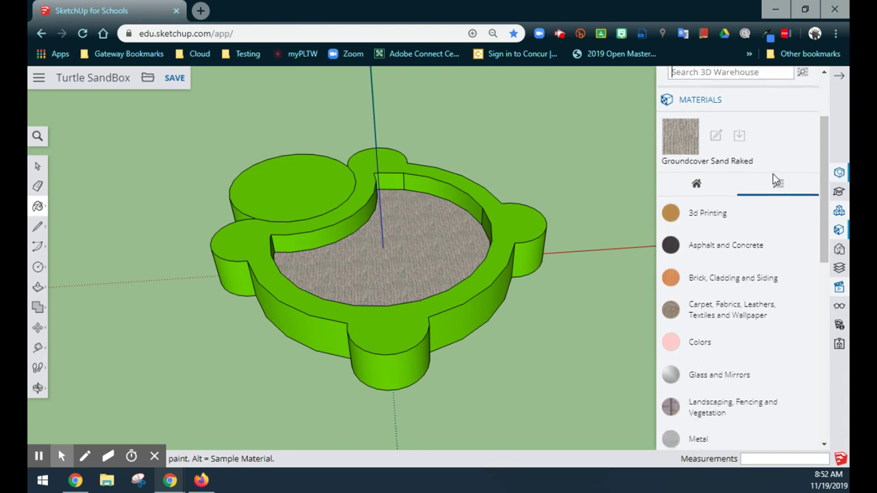
scroll(779, 183, "up", 2)
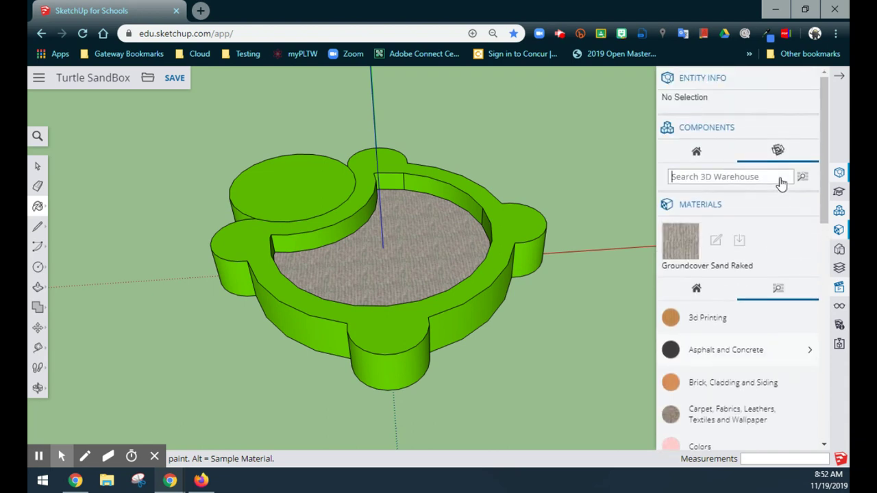
left_click(710, 130)
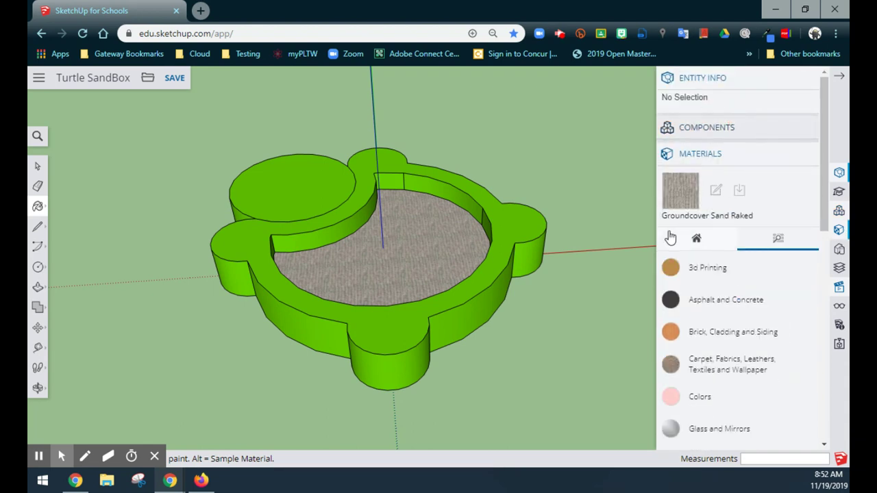
left_click(708, 130)
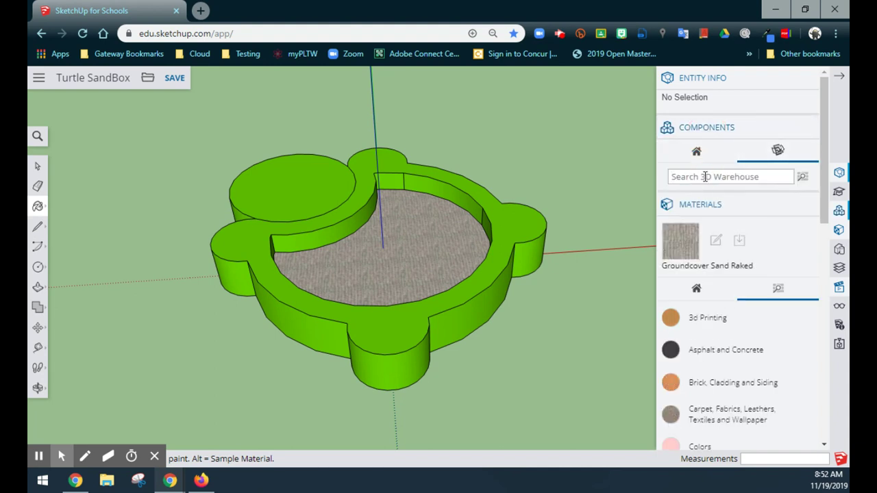
type("Beachba")
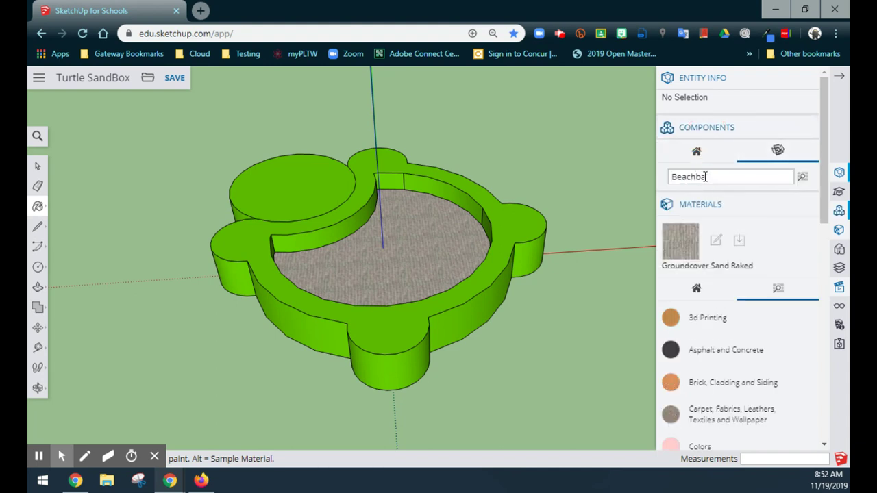
type("ll")
key("Return")
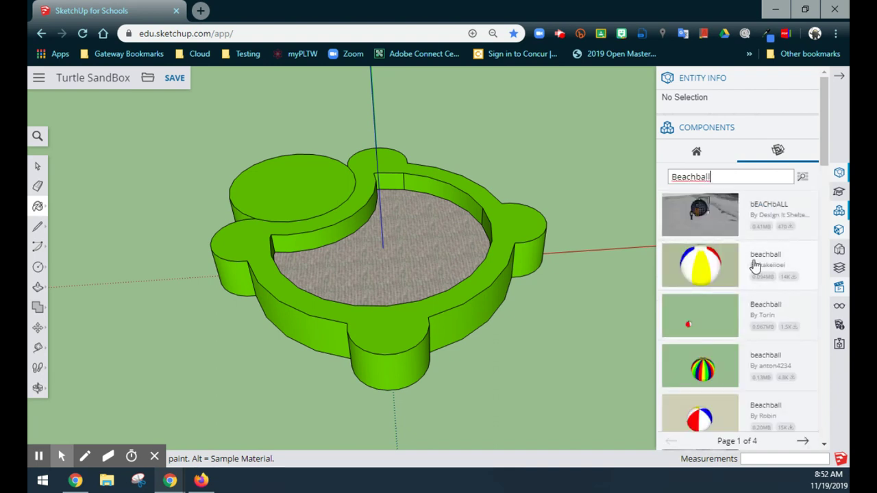
Step: Insert SketchUp's red, blue and yellow beach ball onto the sand floor and clear the selection
scroll(756, 266, "down", 3)
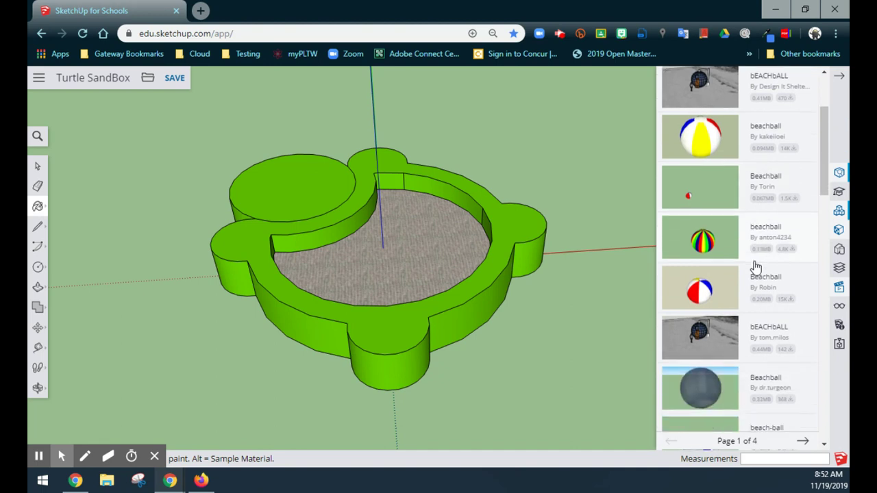
scroll(755, 266, "down", 3)
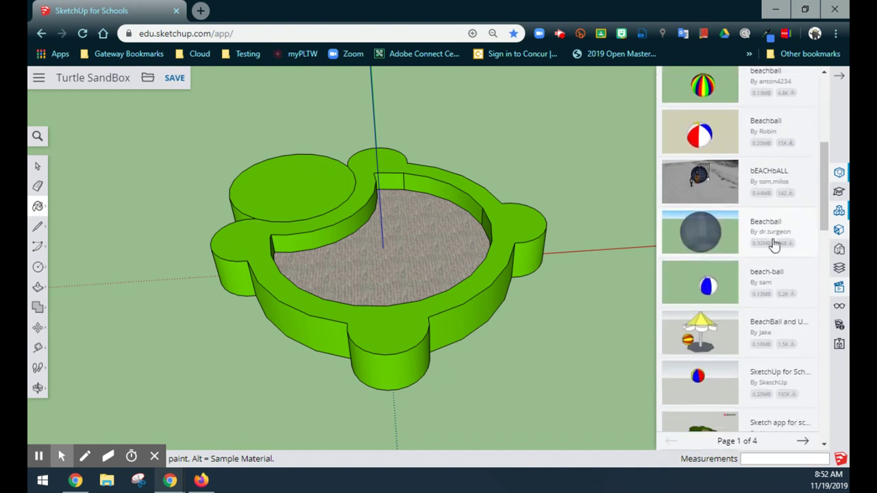
scroll(775, 244, "down", 1)
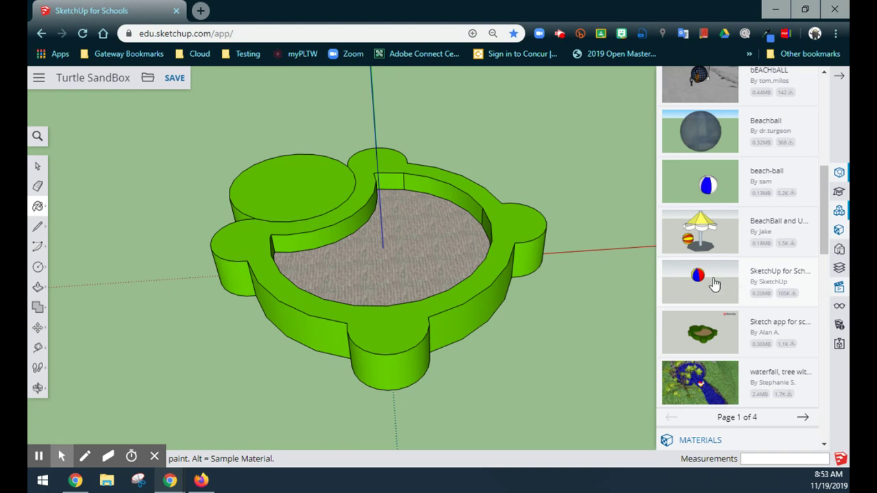
left_click(713, 282)
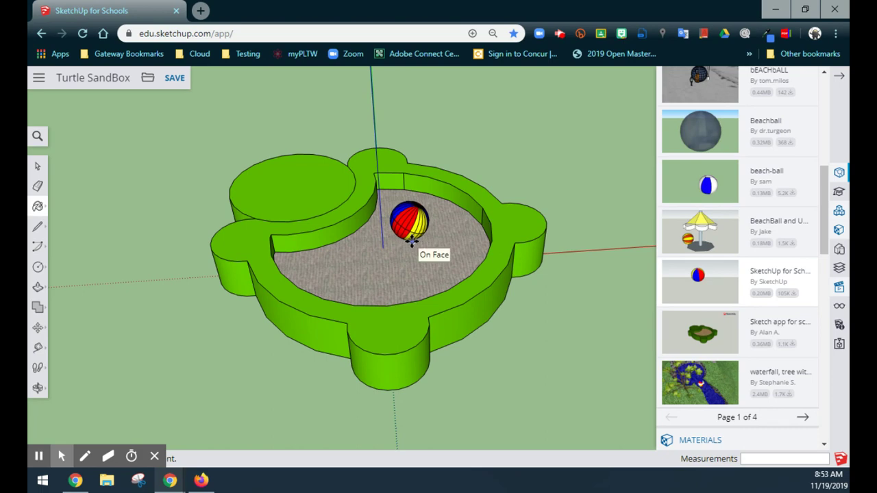
left_click(411, 240)
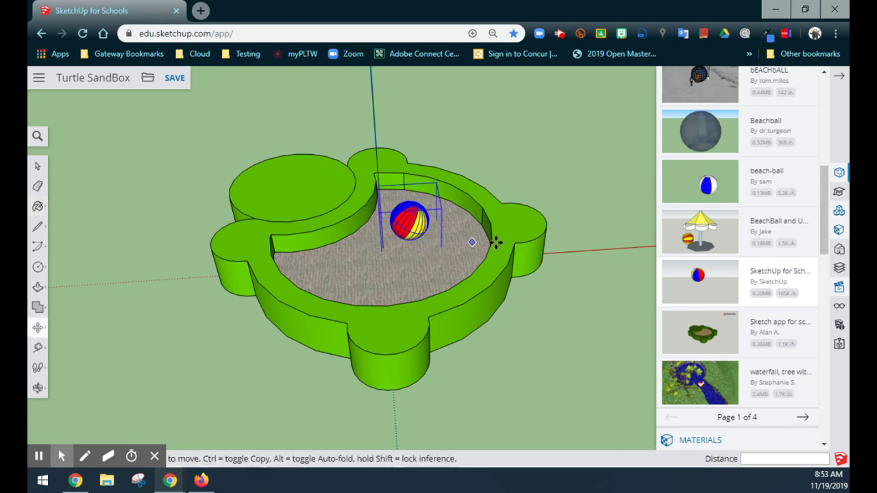
key("space")
left_click(562, 303)
Step: Sketch an eye circle of about 6 1/8" radius on the turtle's head in the top view, near the outer edge
middle_click_drag(531, 158, 534, 386)
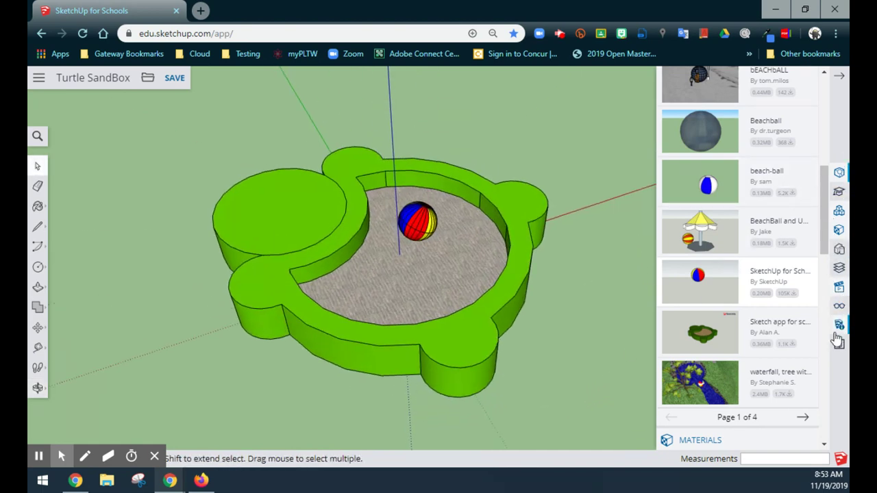
left_click(839, 289)
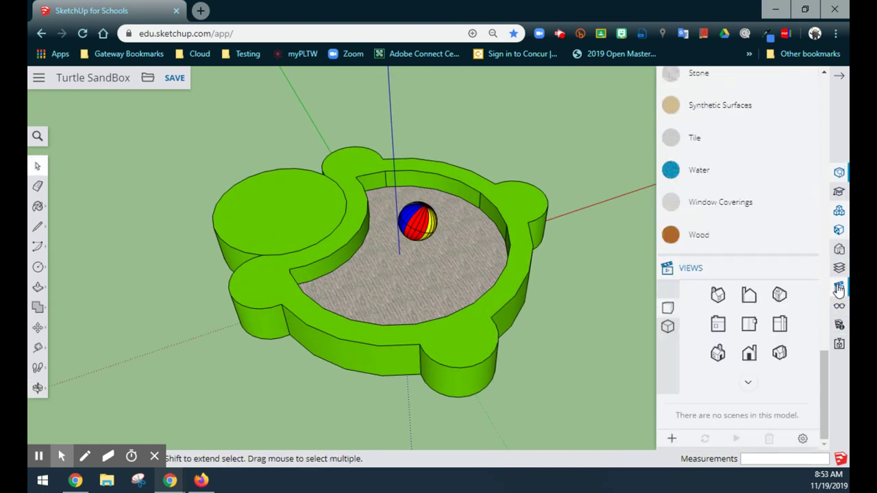
left_click(751, 322)
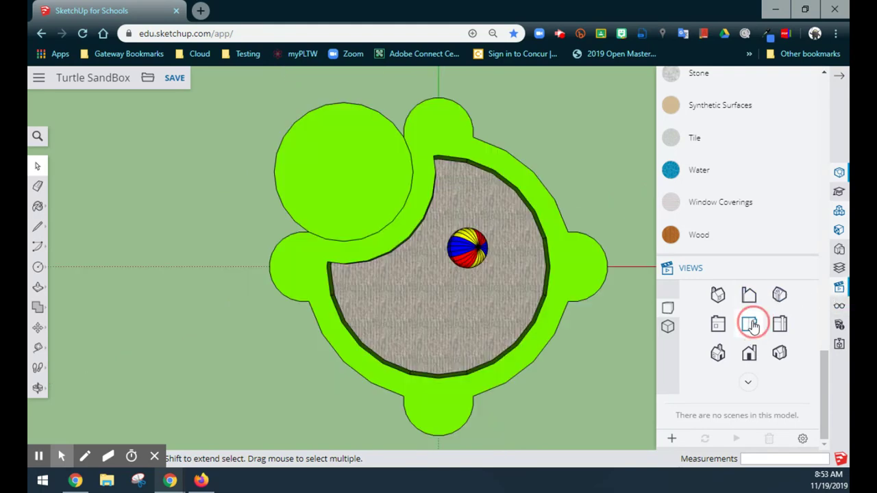
left_click(38, 267)
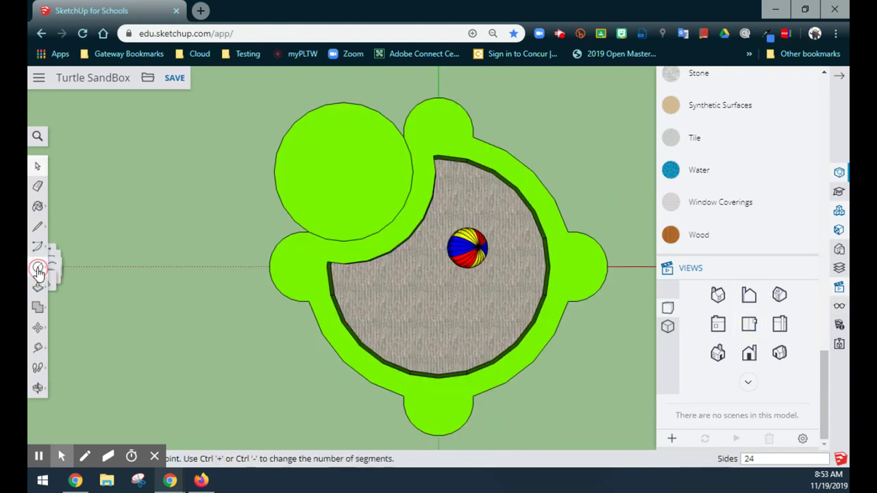
left_click(87, 268)
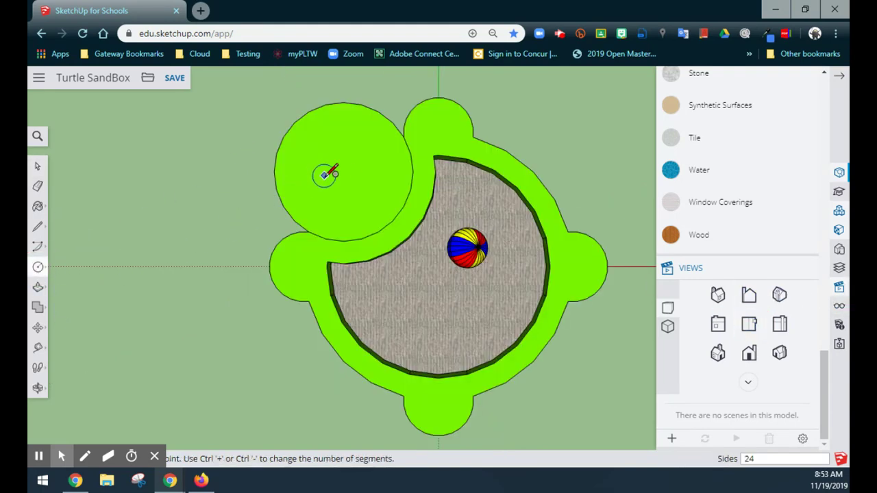
left_click(308, 177)
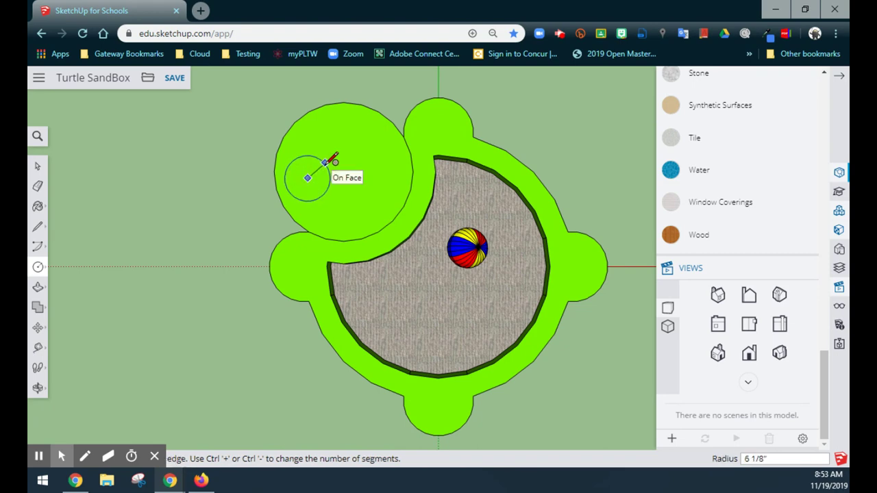
left_click(326, 162)
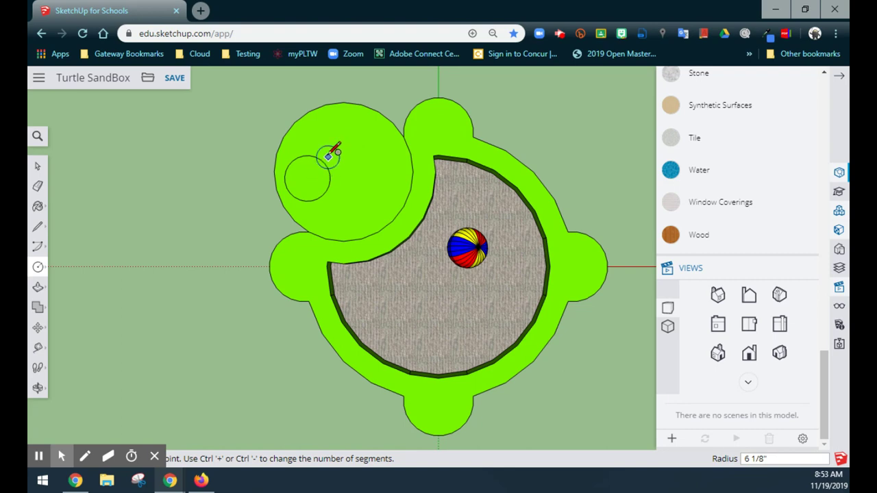
key("space")
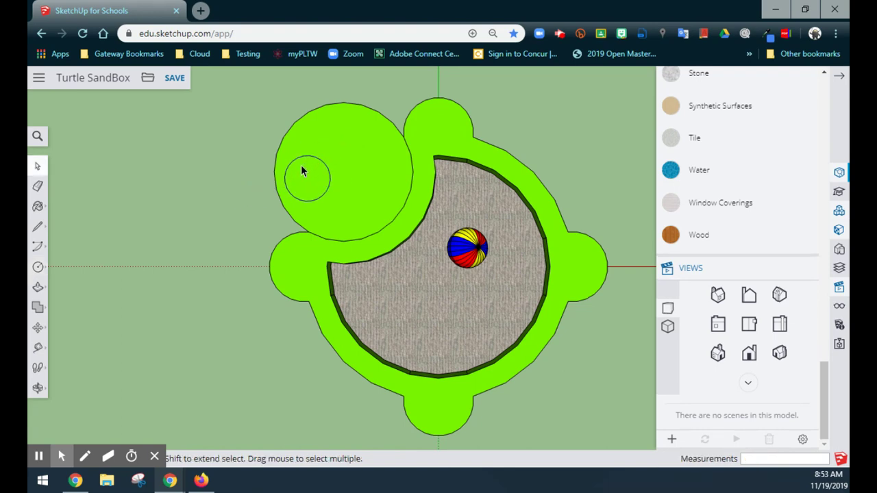
Step: Try to copy the eye circle about 6 1/8" across the head with the Move tool, and undo the copy
key("m")
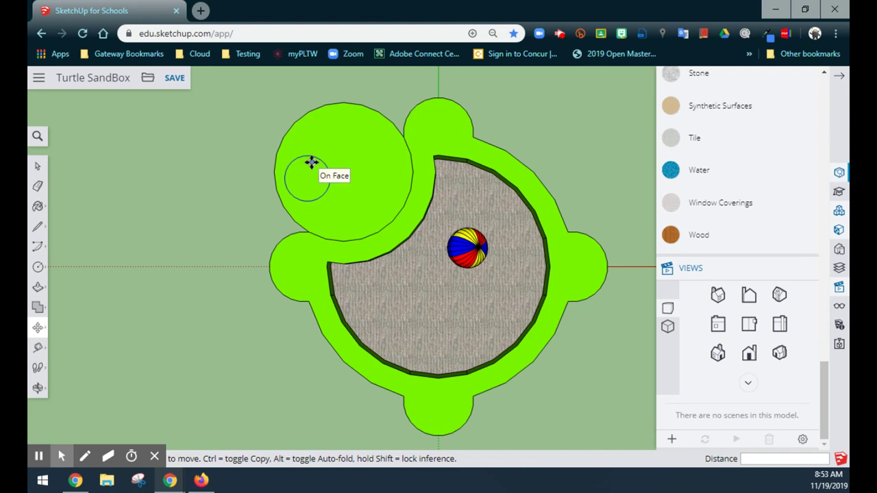
left_click(307, 179)
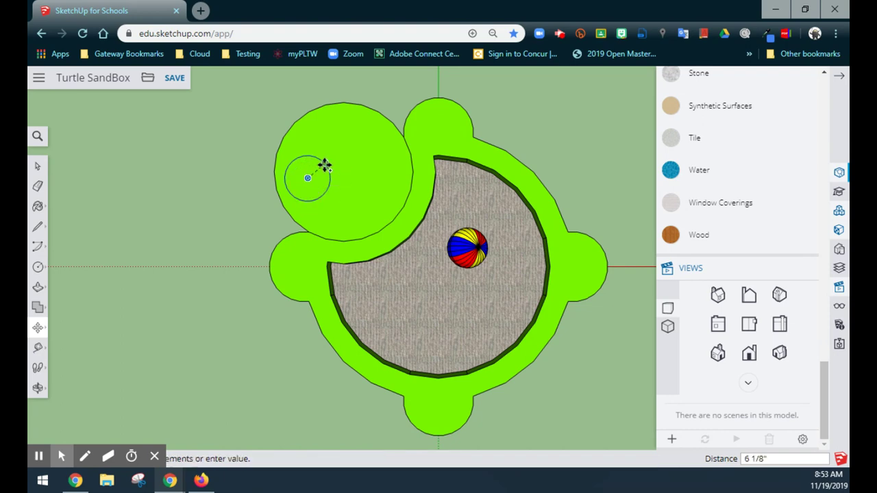
left_click(323, 164)
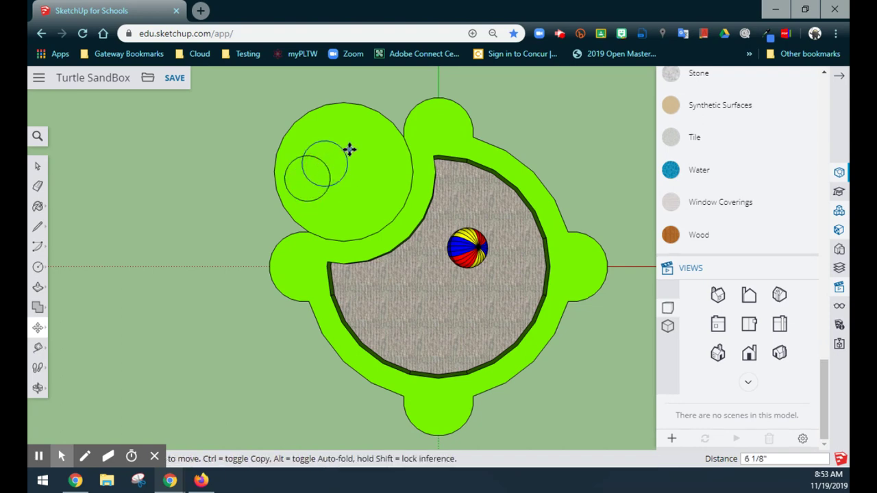
key("ctrl+z")
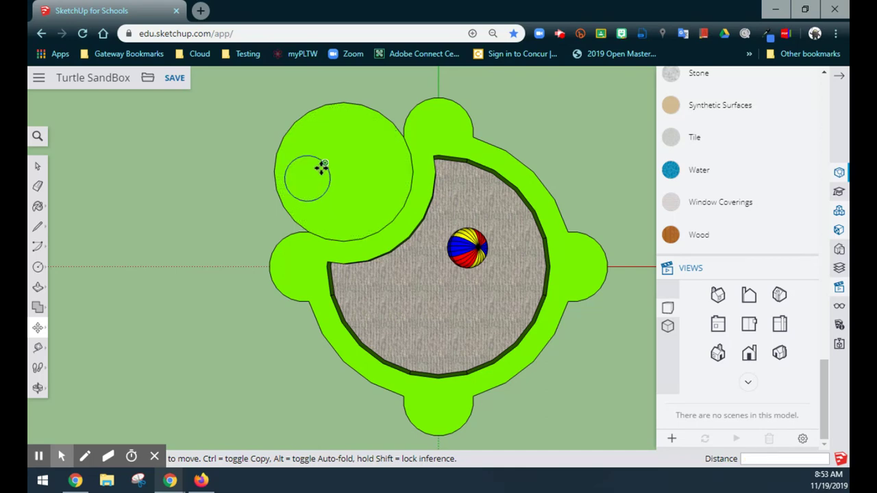
key("space")
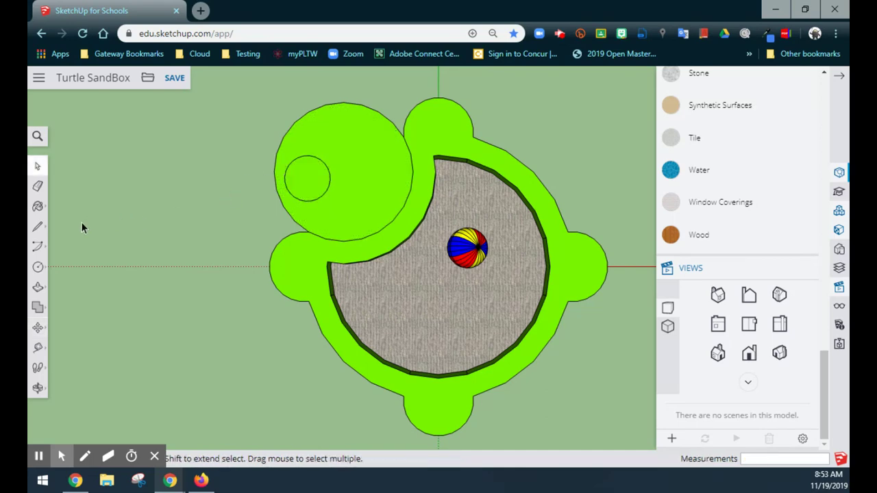
Step: Sketch a second eye circle of about 5 7/8" radius on the turtle's head, beside the first one
left_click(38, 267)
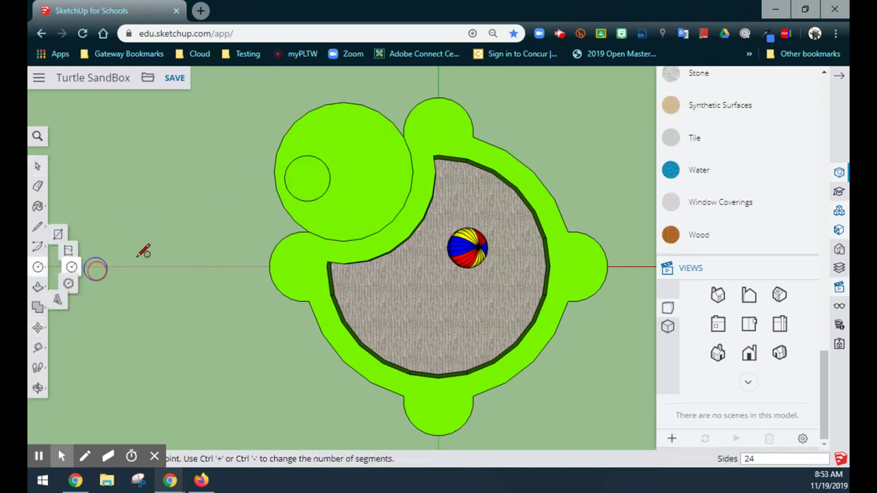
left_click(343, 141)
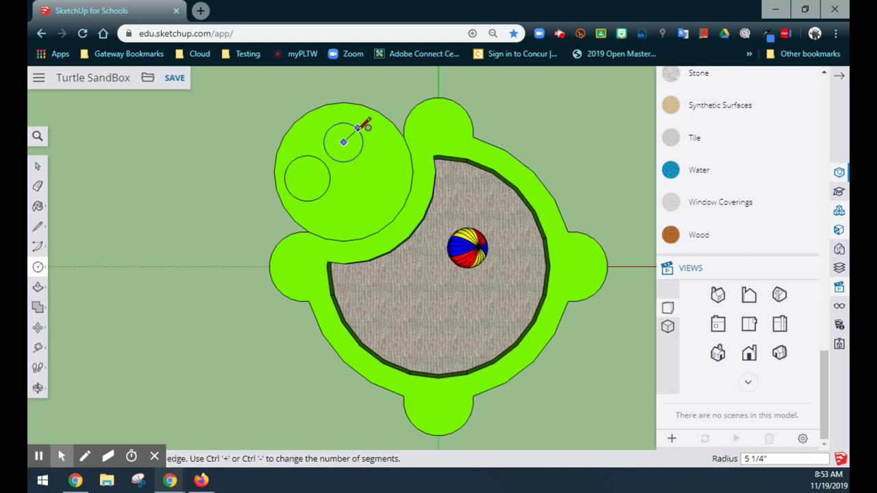
left_click(362, 130)
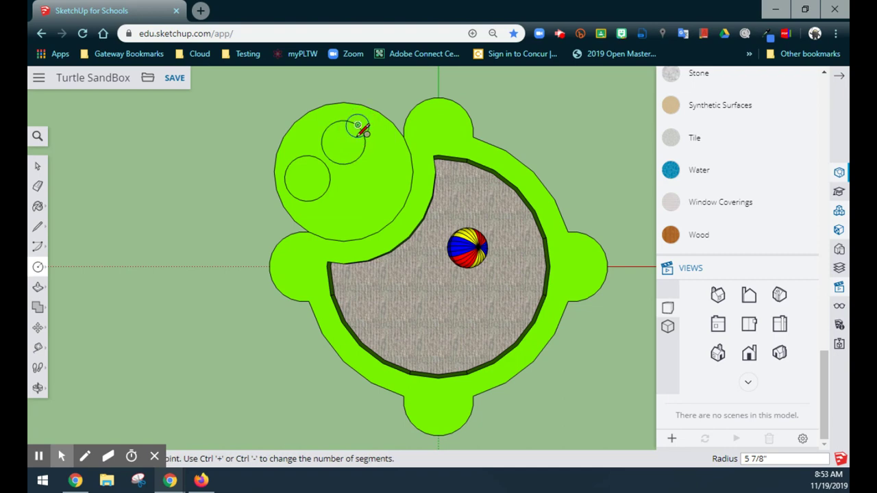
Step: Draw a straight diagonal line across the turtle's head below the two eyes as the upper edge of the mouth
left_click(37, 227)
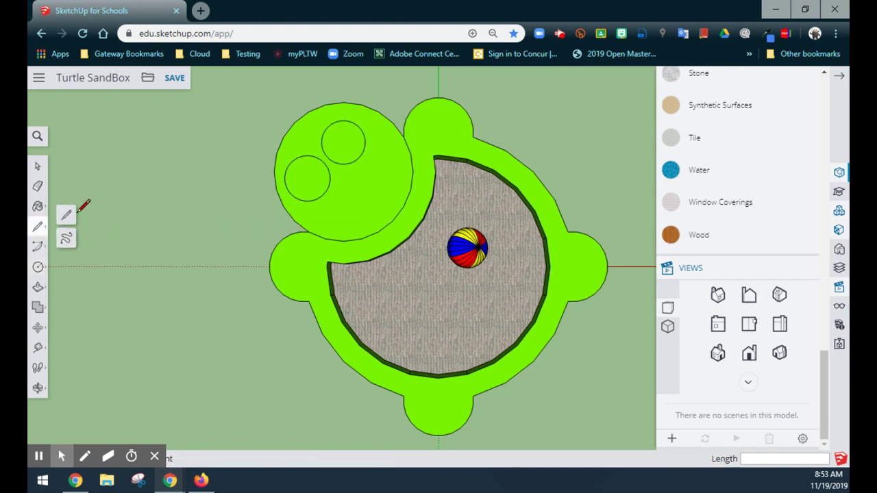
left_click(315, 217)
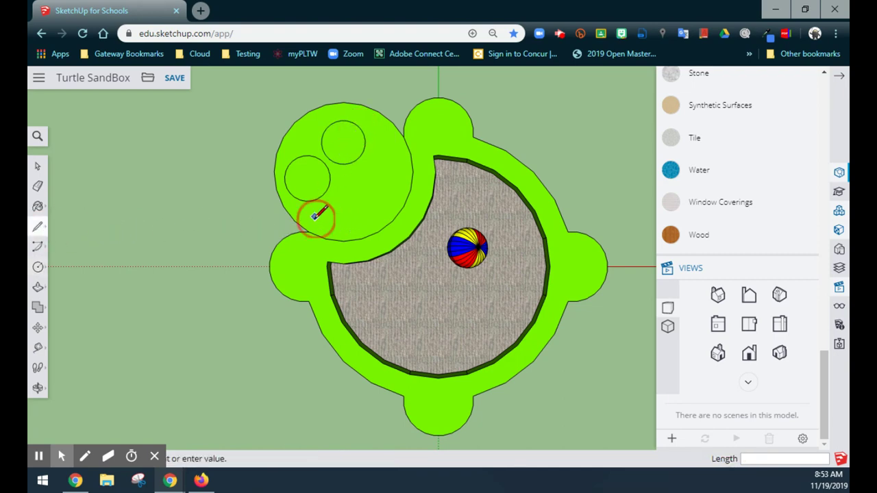
left_click(382, 142)
Step: Draw a two-point arc between the mouth line's endpoints, bulging toward the sandbox to close the smile
left_click(39, 248)
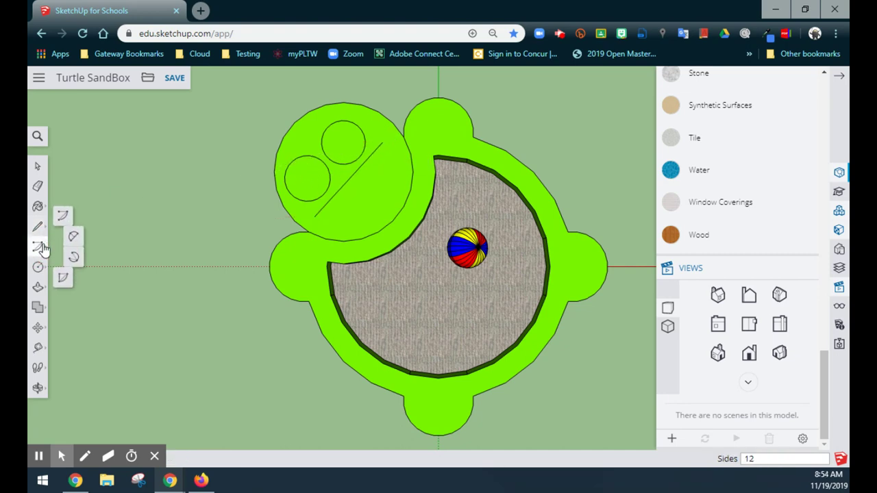
left_click(78, 236)
left_click(314, 216)
left_click(383, 142)
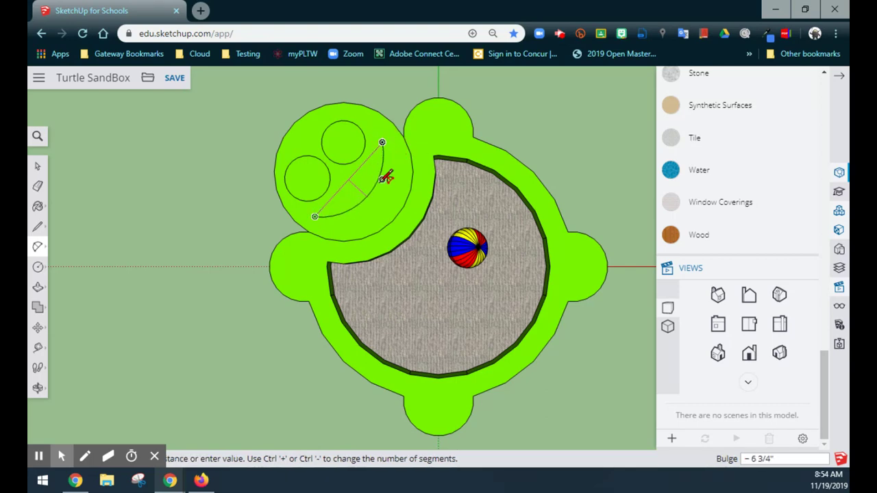
left_click(361, 218)
Step: Push the mouth face and both eye circles 2" down into the turtle's head
middle_click_drag(519, 386, 539, 224)
key("space")
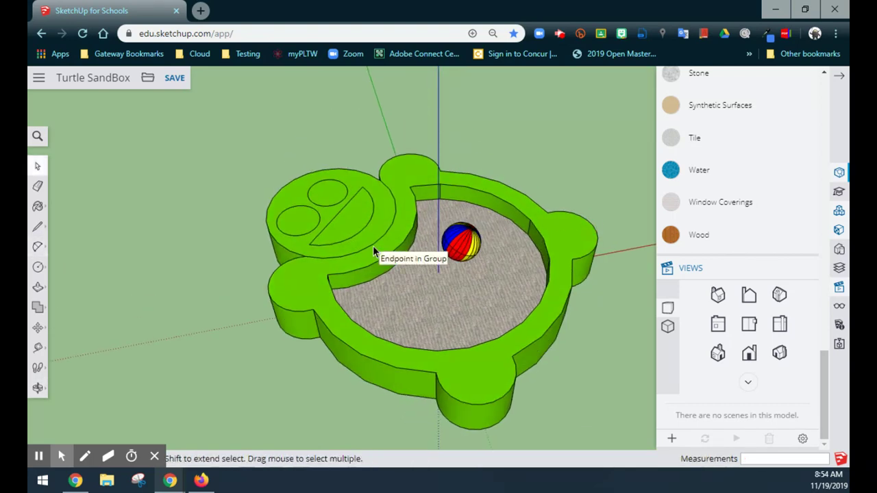
key("p")
left_click(339, 230)
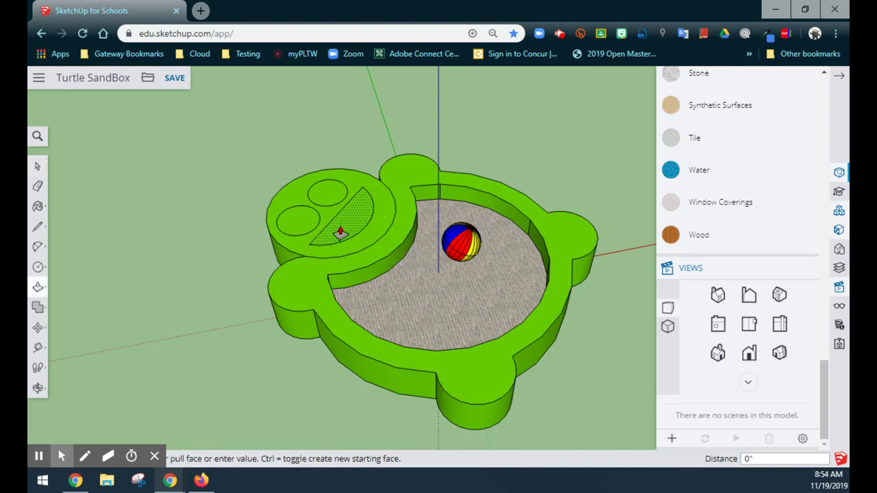
type("2")
key("Return")
left_click(300, 228)
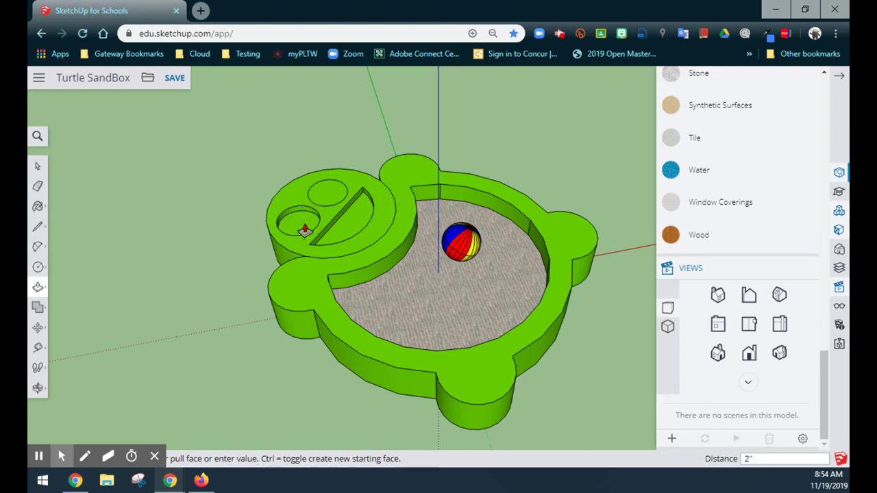
left_click(325, 197)
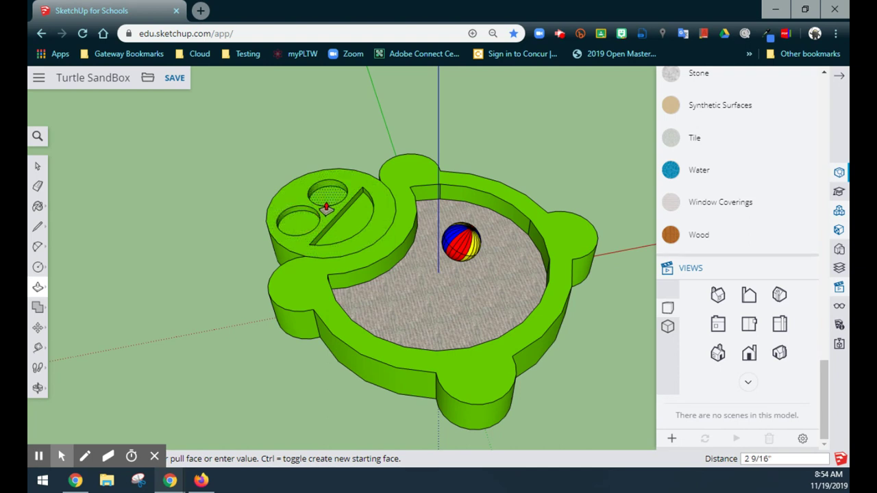
Step: Paint the recessed floors of both eyes and the mouth with the first blue Water material
left_click(722, 175)
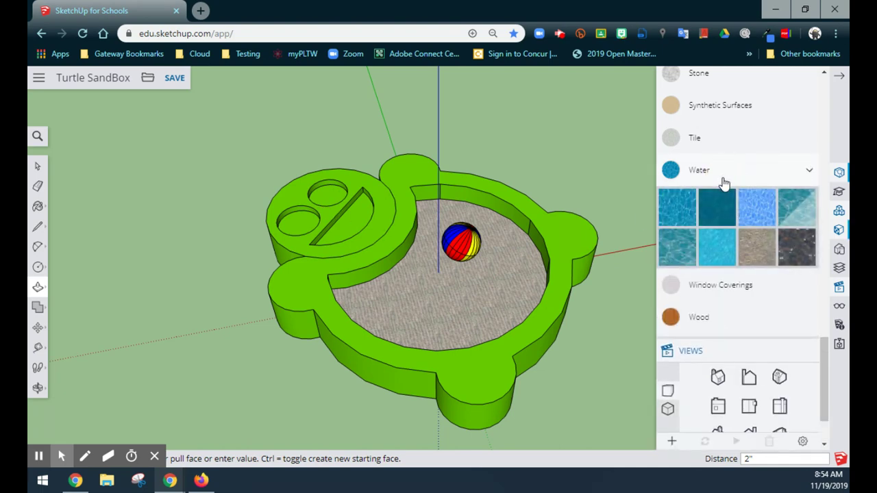
left_click(675, 207)
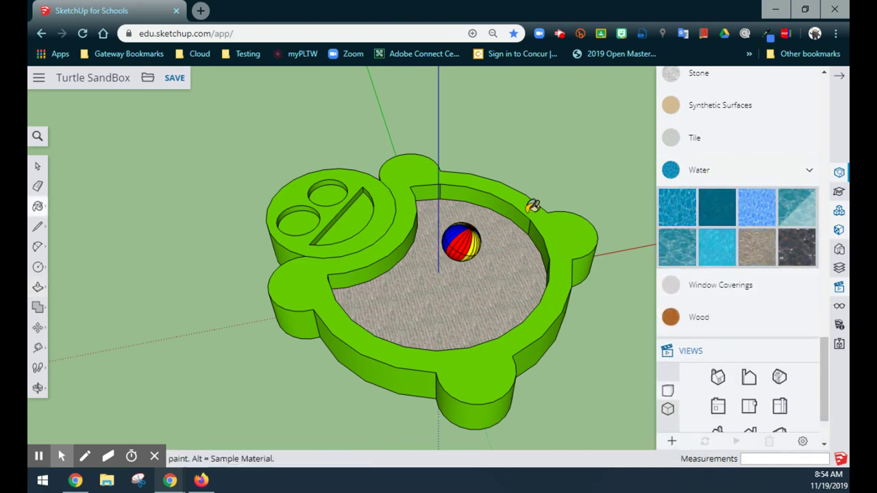
left_click(317, 206)
left_click(299, 219)
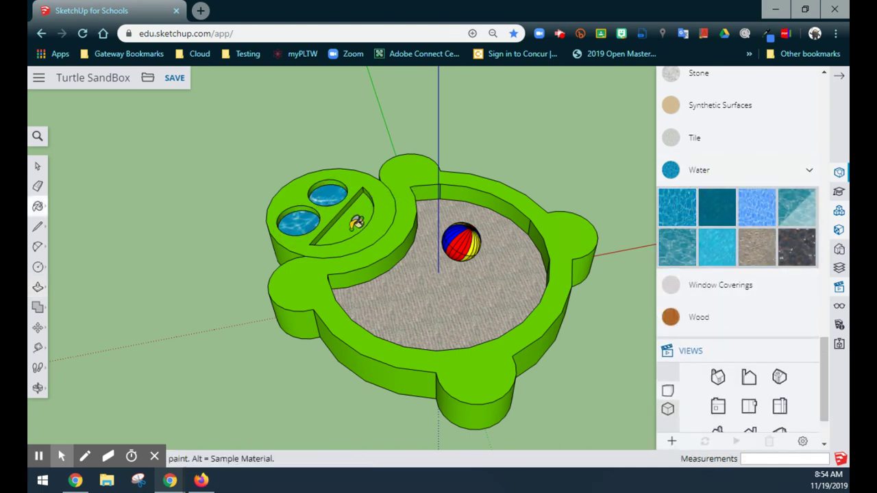
left_click(353, 217)
scroll(488, 274, "down", 2)
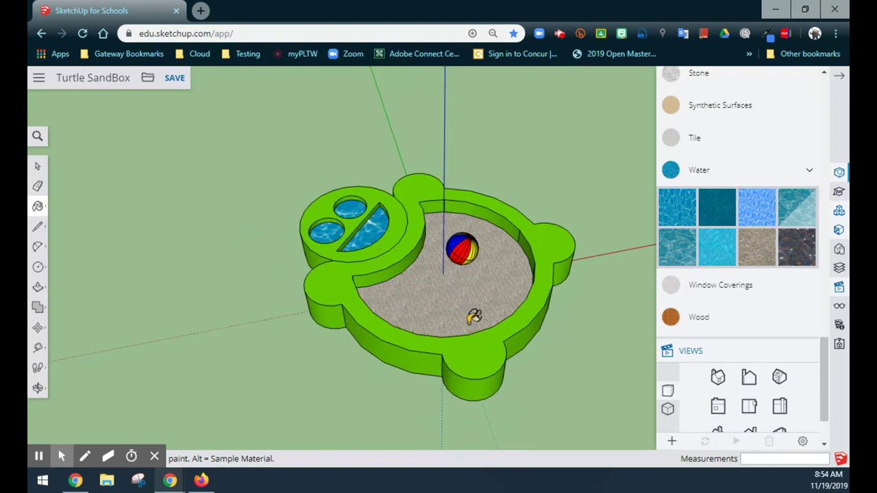
key("space")
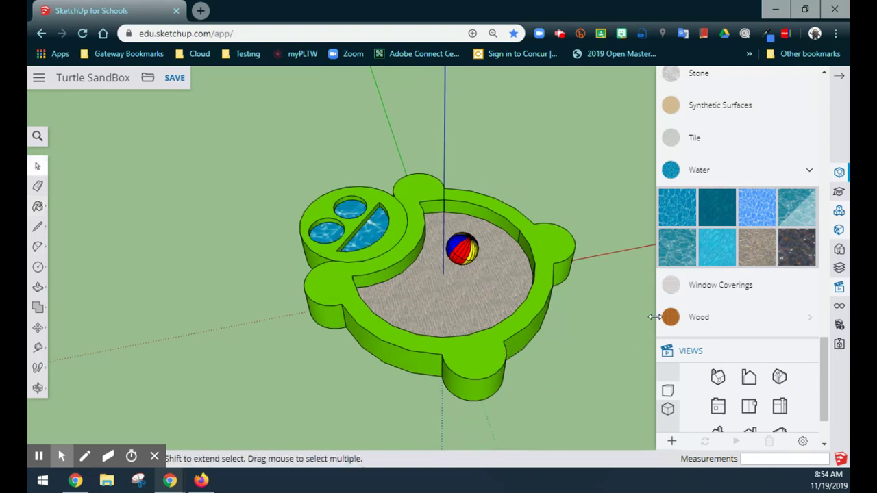